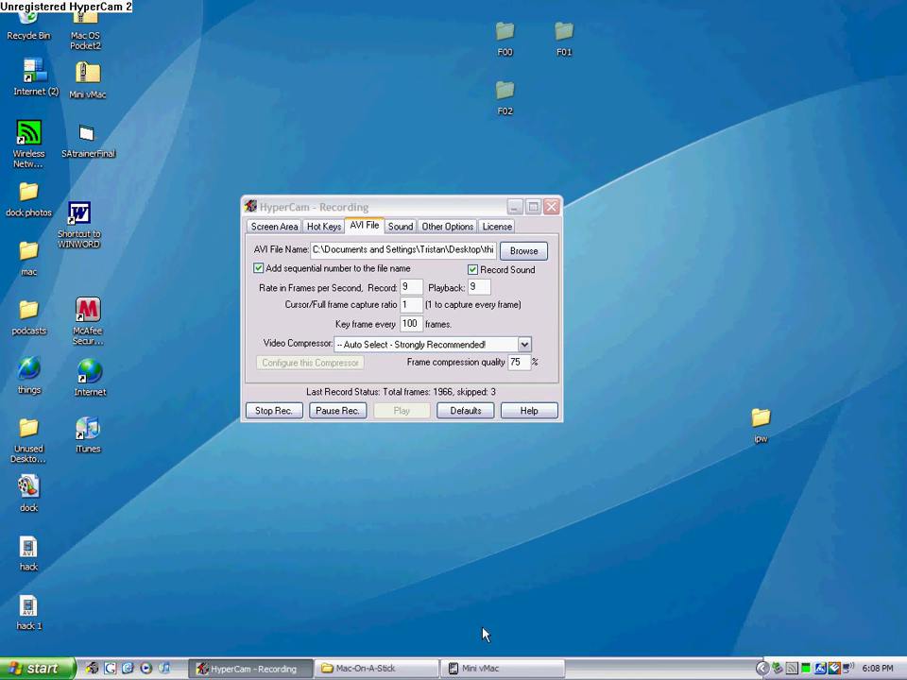
- Switch to Mini vMac, show it full screen and open the vMac 24MB disk
left_click(514, 208)
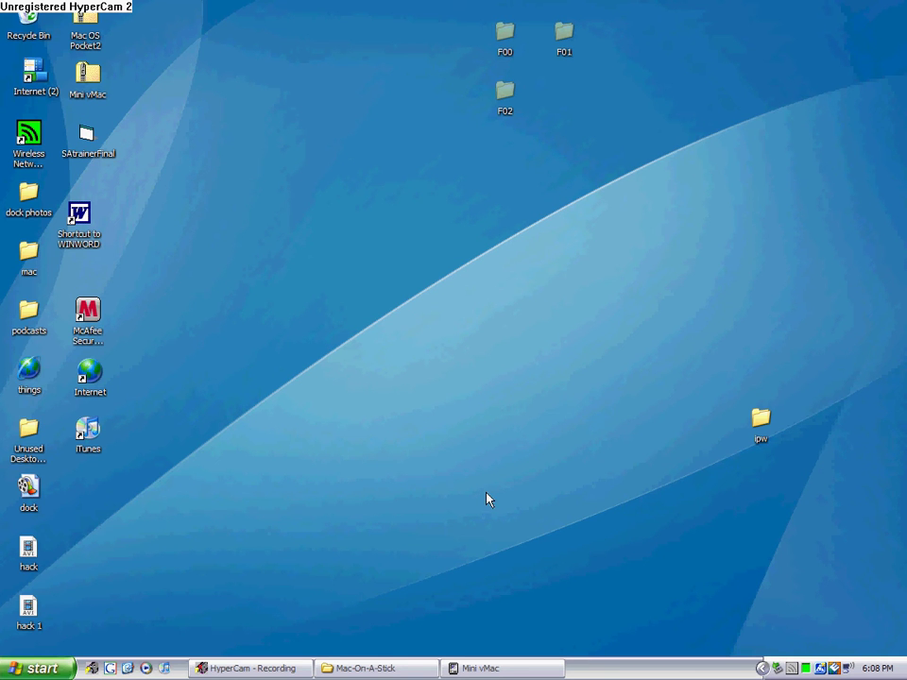
left_click(495, 665)
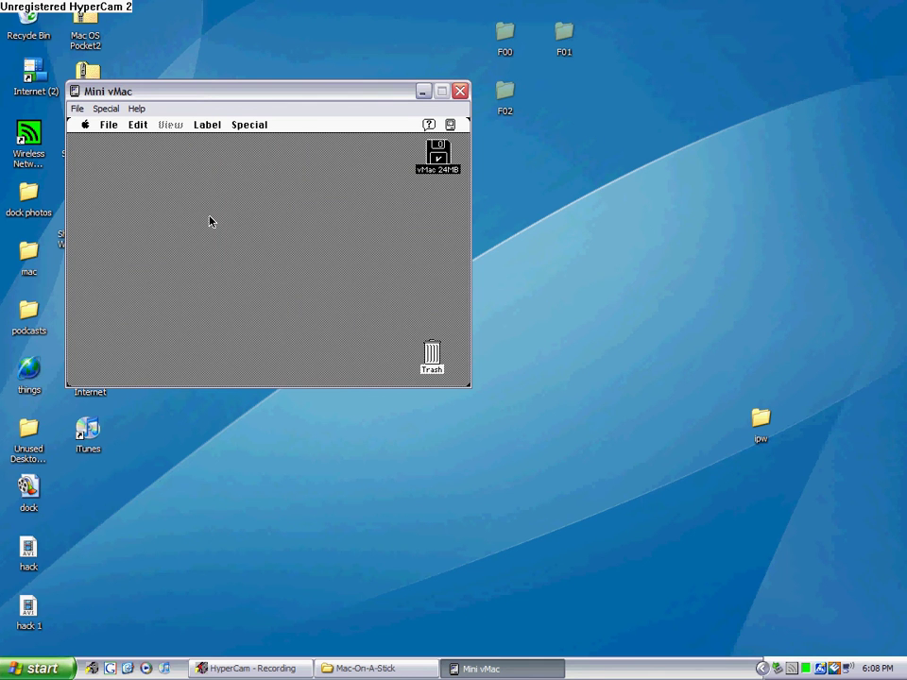
key("ctrl+f")
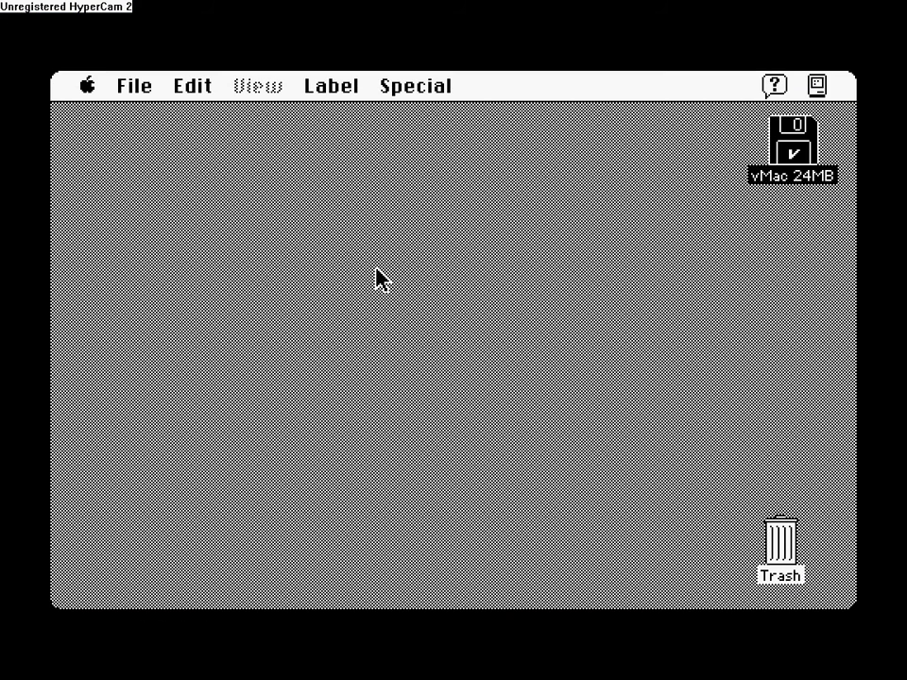
double_click(783, 179)
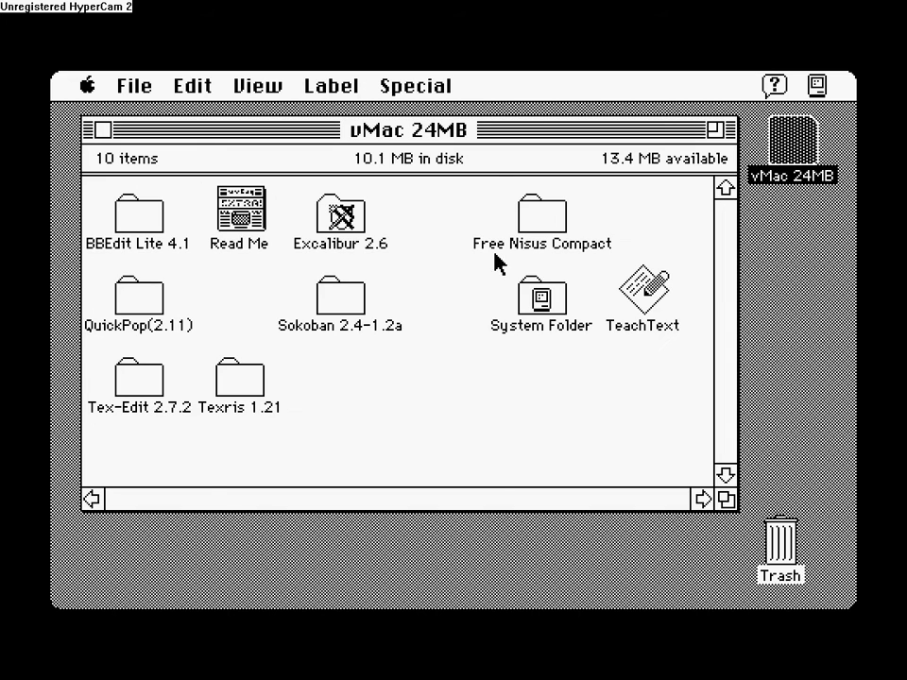
- Try opening NisusCompactTmpPref from the System Folder and quit Nisus Compact
double_click(534, 301)
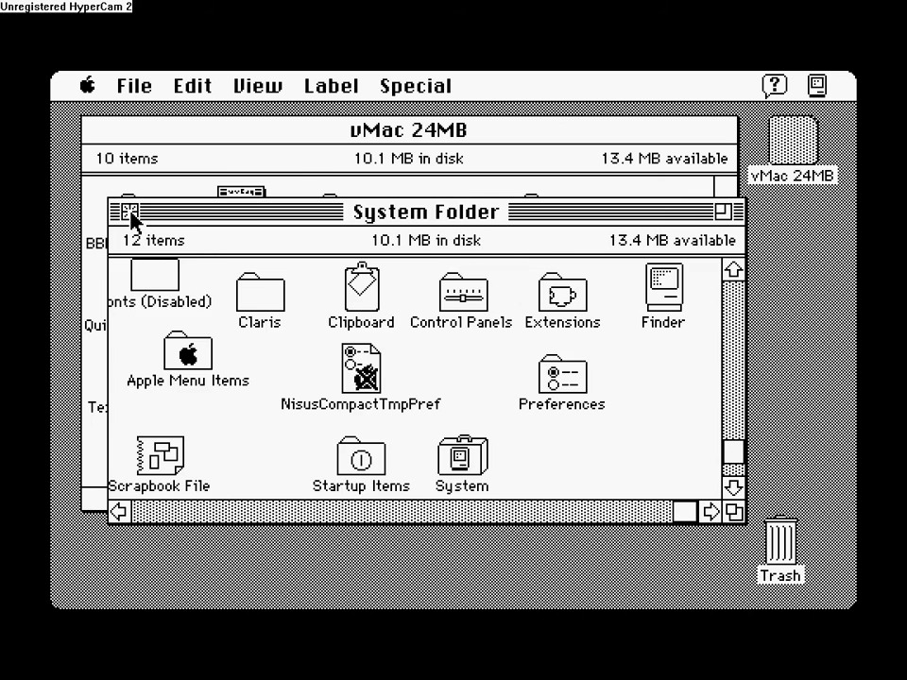
left_click(130, 213)
left_click(480, 298)
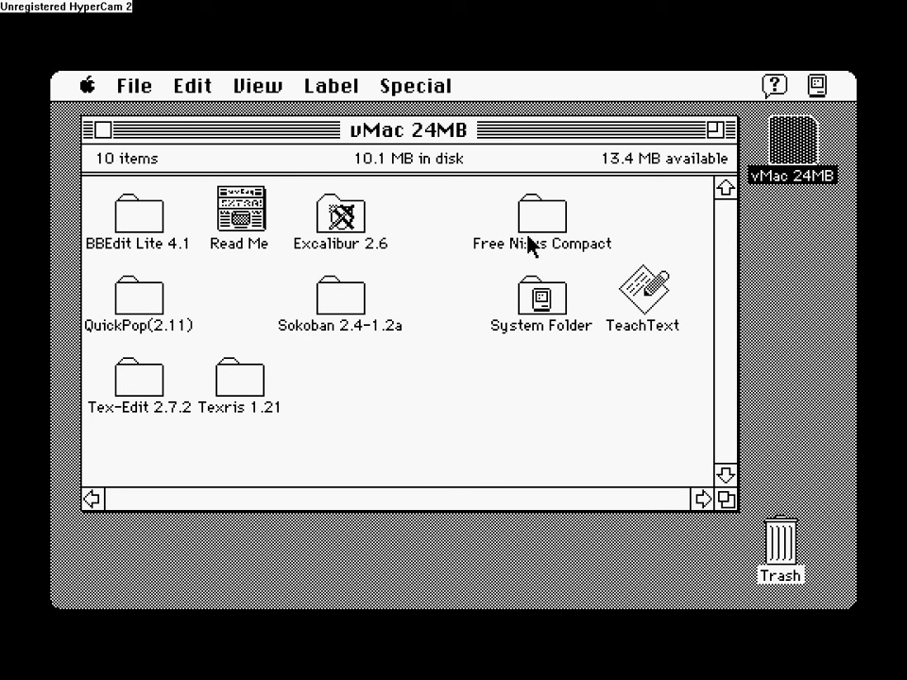
double_click(541, 295)
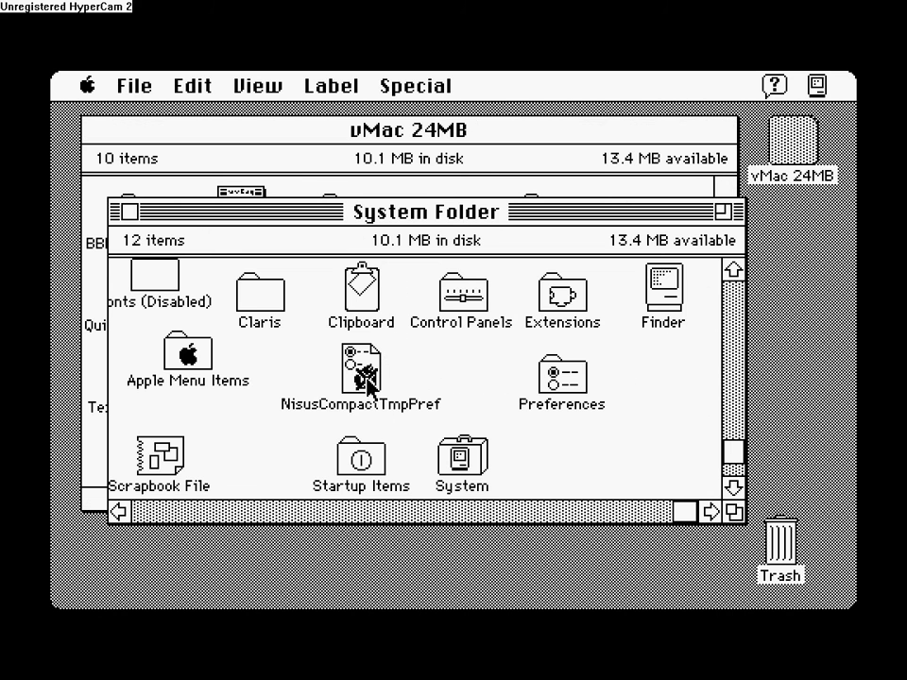
double_click(366, 380)
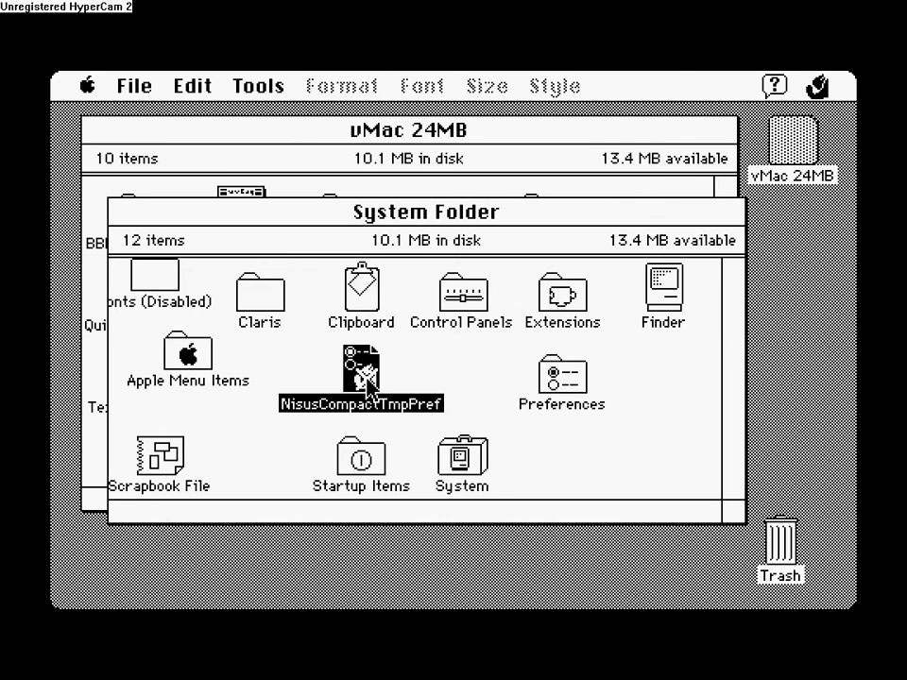
left_click_drag(138, 90, 187, 566)
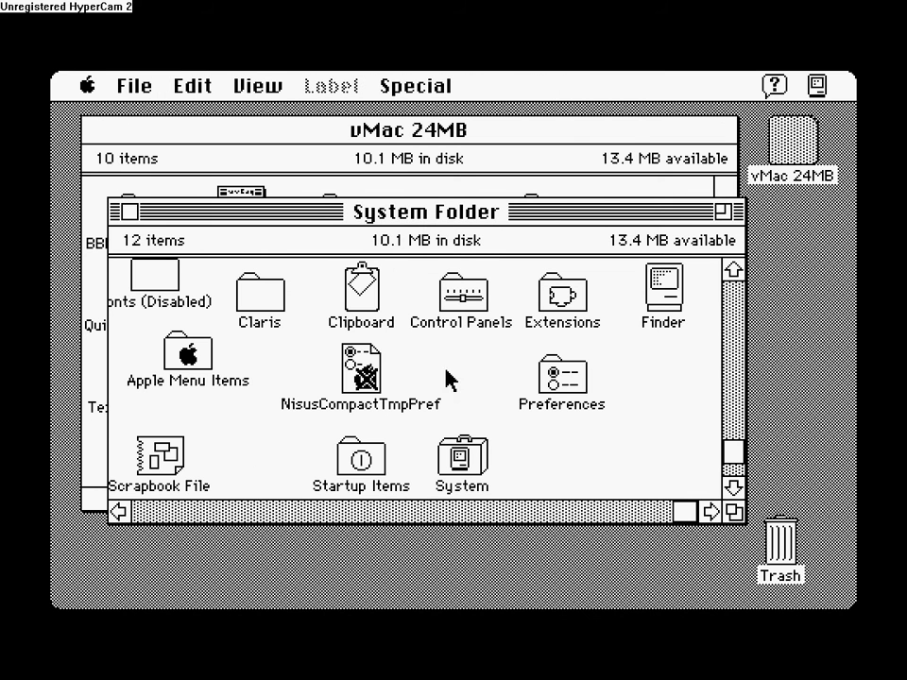
- Close the System Folder and move the Nisus Compact application from the Free Nisus Compact folder onto the desktop
left_click(129, 211)
double_click(529, 234)
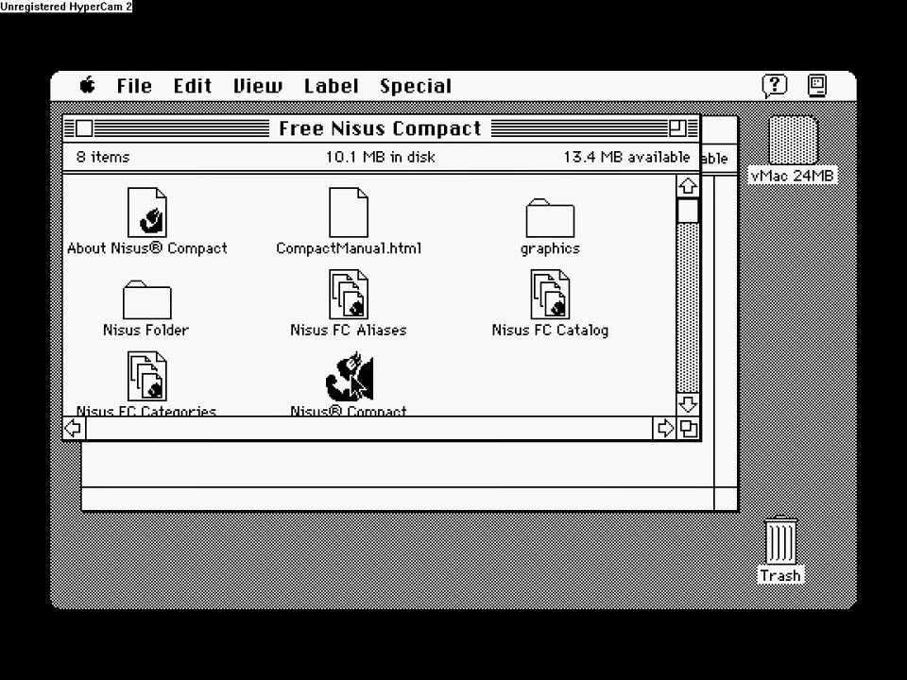
left_click_drag(366, 382, 800, 324)
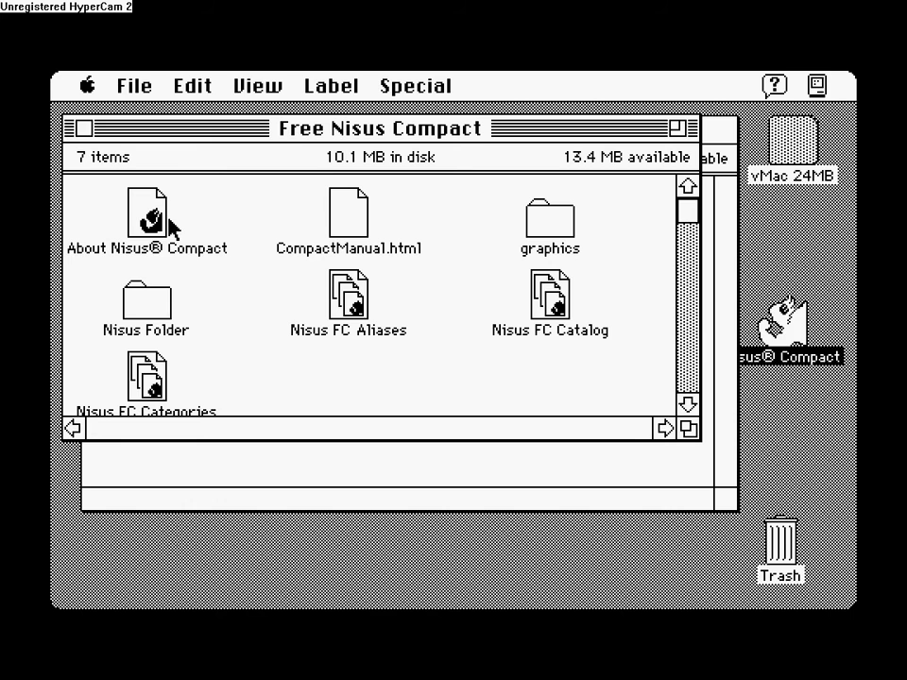
- Open the About Nisus Compact document from the Free Nisus Compact folder and quit Nisus Compact
double_click(144, 215)
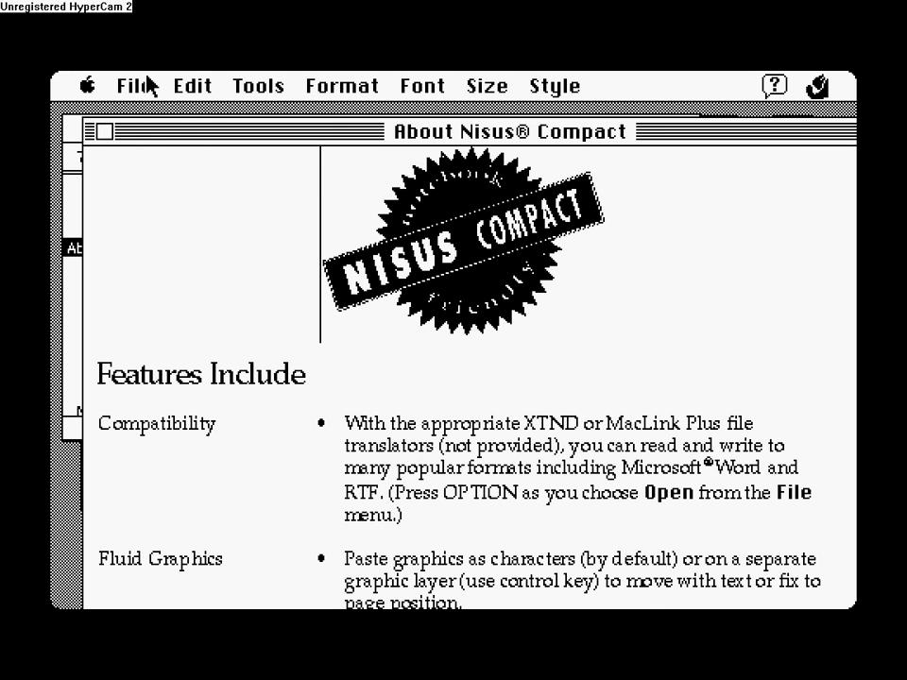
left_click(103, 132)
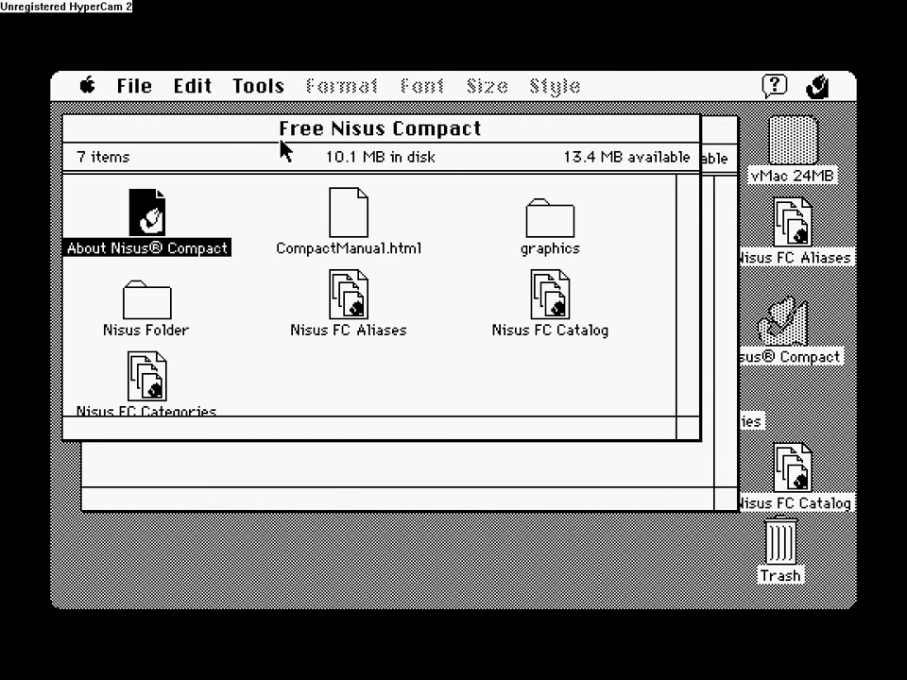
double_click(147, 212)
left_click_drag(133, 85, 152, 577)
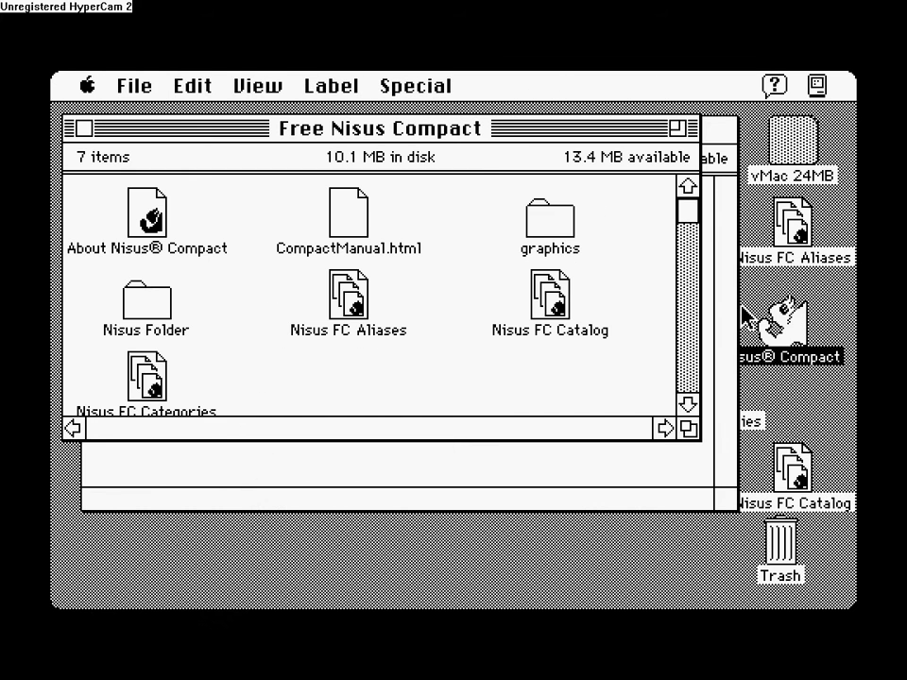
- Rearrange the Free Nisus Compact and vMac 24MB windows on the desktop, keeping Free Nisus Compact in front
left_click(767, 316)
left_click(133, 128)
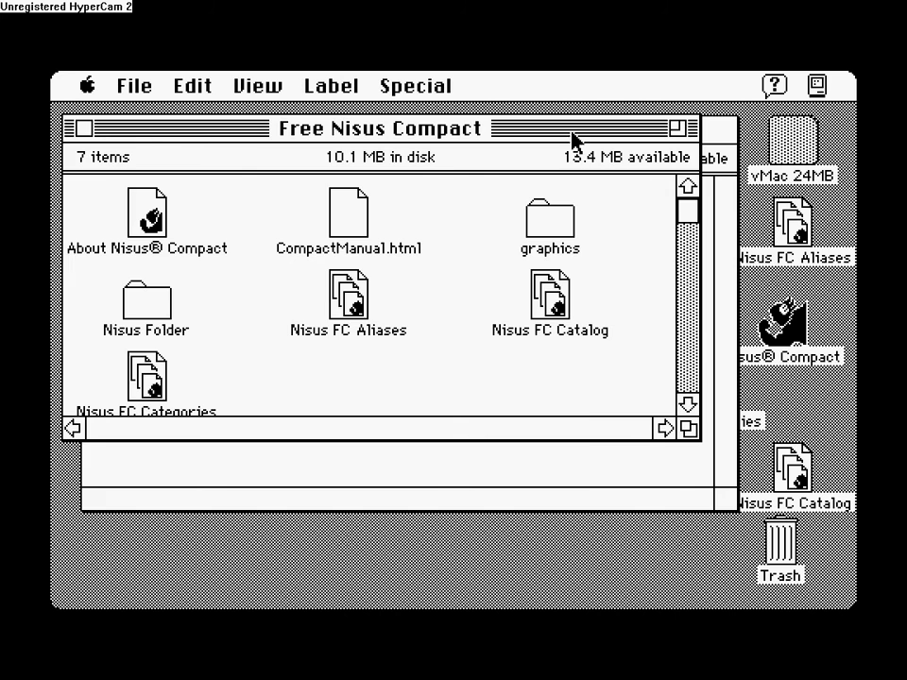
left_click_drag(573, 137, 415, 144)
left_click_drag(415, 138, 550, 159)
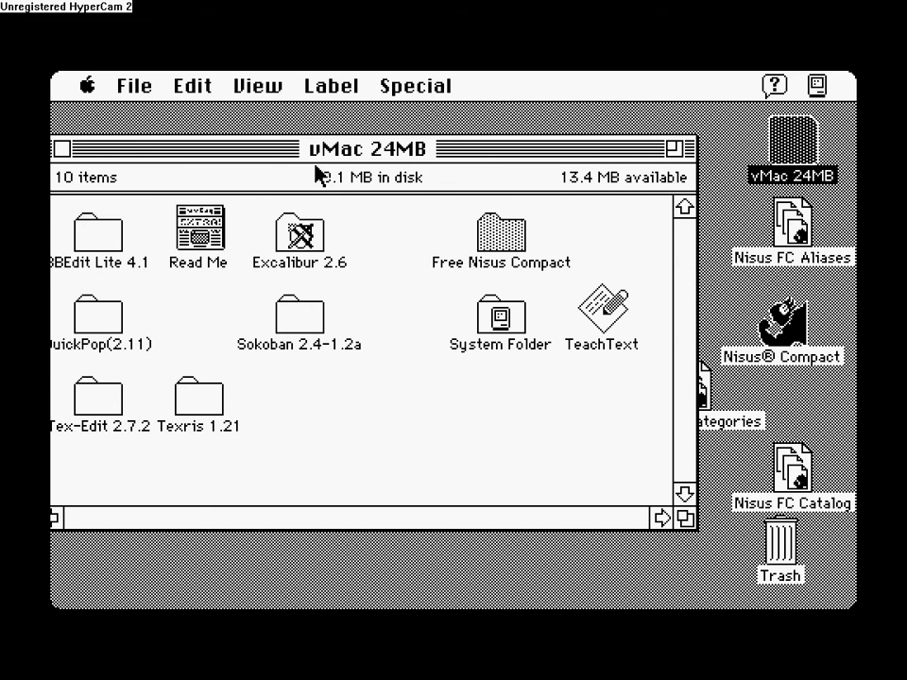
left_click_drag(98, 154, 213, 161)
left_click(129, 159)
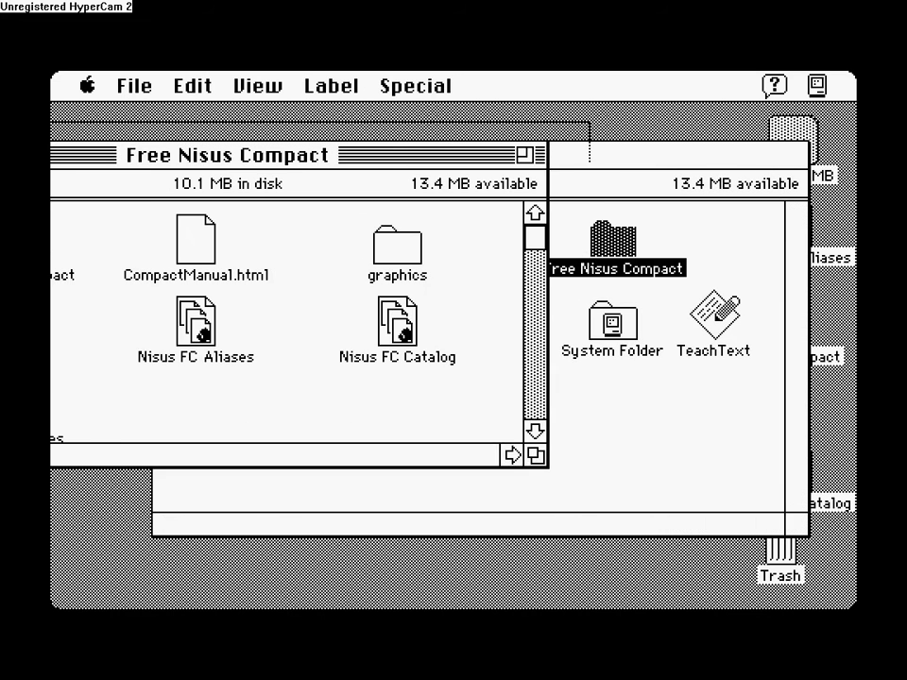
left_click_drag(129, 159, 356, 142)
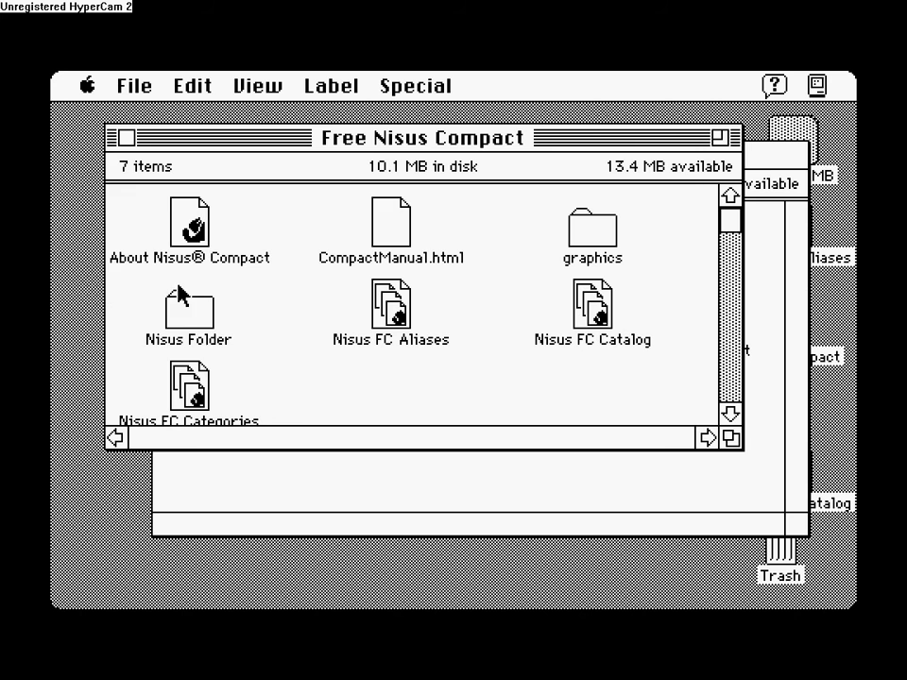
- Look inside the Nisus Folder, closing it and the Free Nisus Compact window
double_click(192, 330)
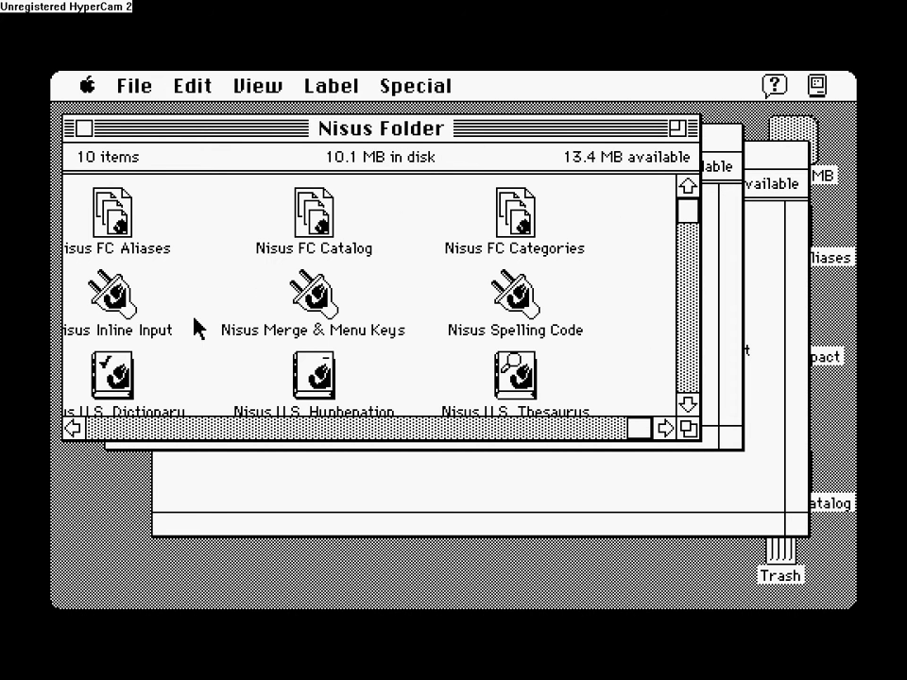
left_click(83, 128)
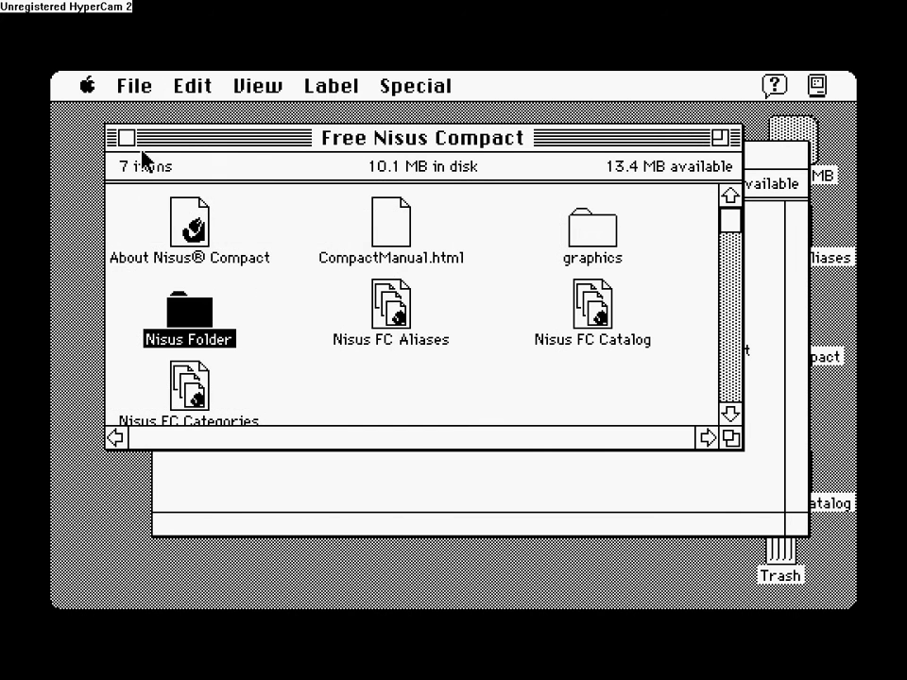
left_click(126, 142)
- Open the Apple Menu Items folder inside the System Folder and arrange its window fully within the desktop
left_click_drag(335, 166, 240, 133)
double_click(504, 286)
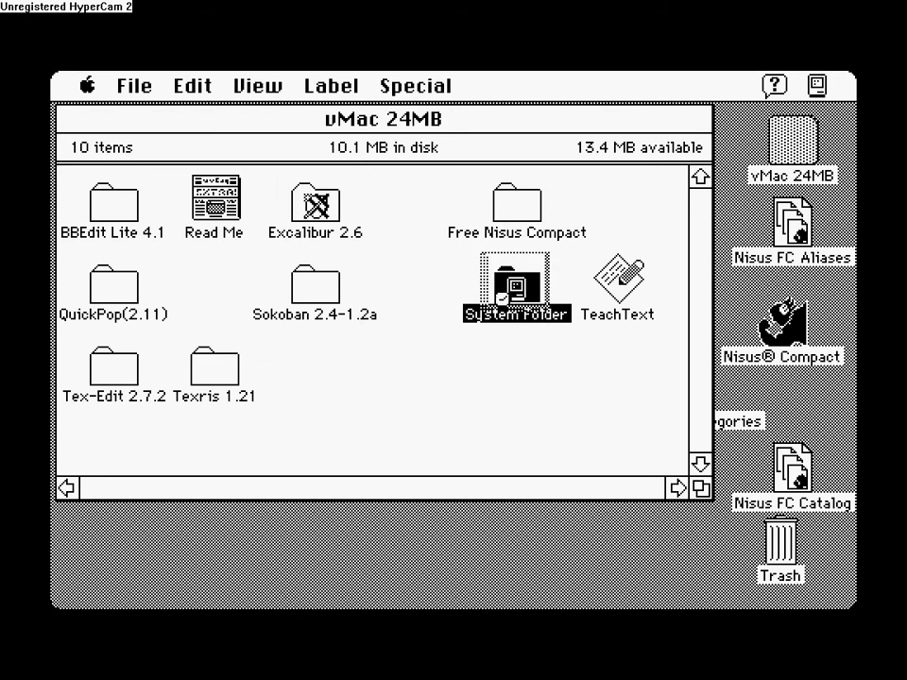
double_click(188, 355)
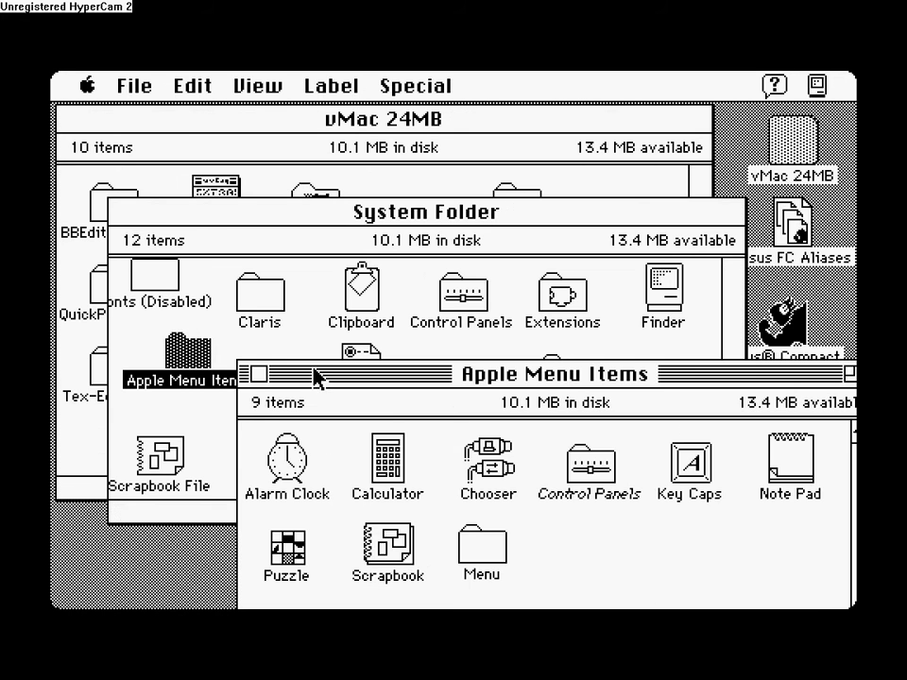
left_click_drag(383, 390, 240, 254)
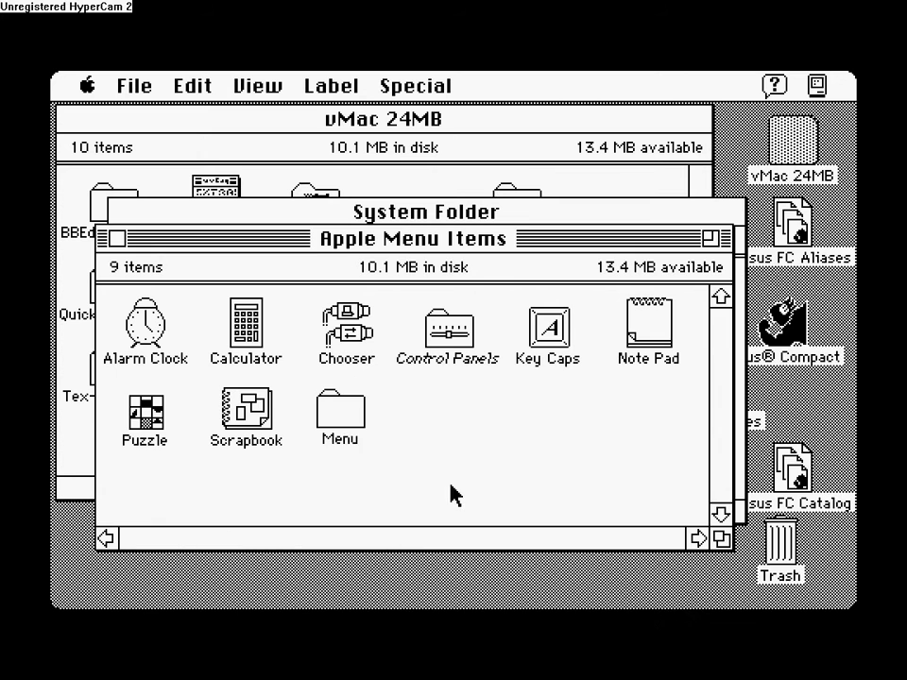
- Check the contents of the Menu folder, close it and shift the Apple Menu Items window away from the desktop icons
double_click(347, 427)
left_click_drag(483, 392, 306, 182)
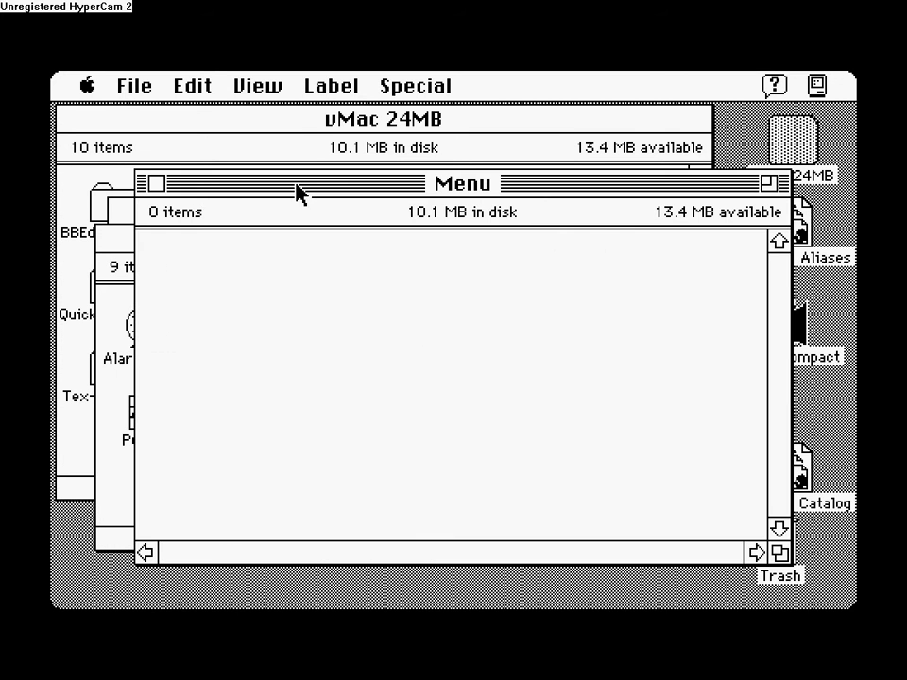
left_click(157, 184)
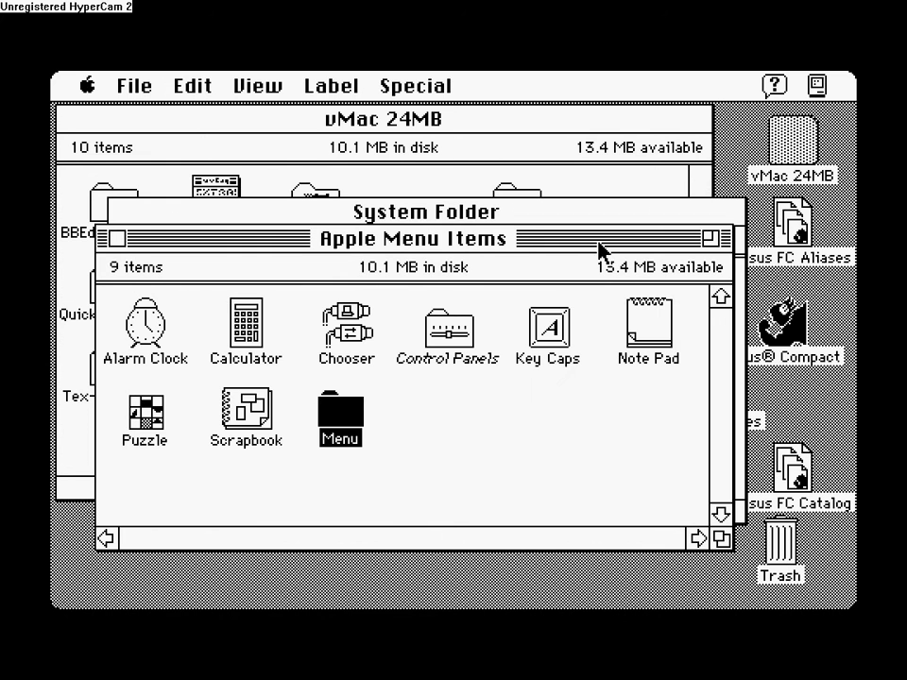
left_click_drag(591, 239, 413, 171)
- Try to select the Nisus FC Aliases, Categories and Catalog files together on the desktop
left_click_drag(720, 513, 758, 401)
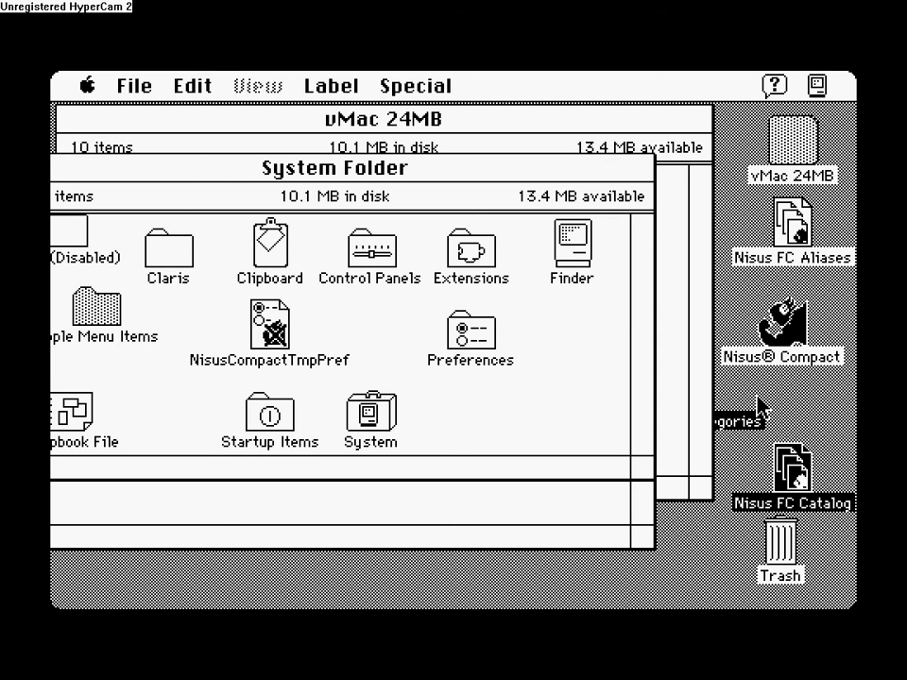
key("ctrl")
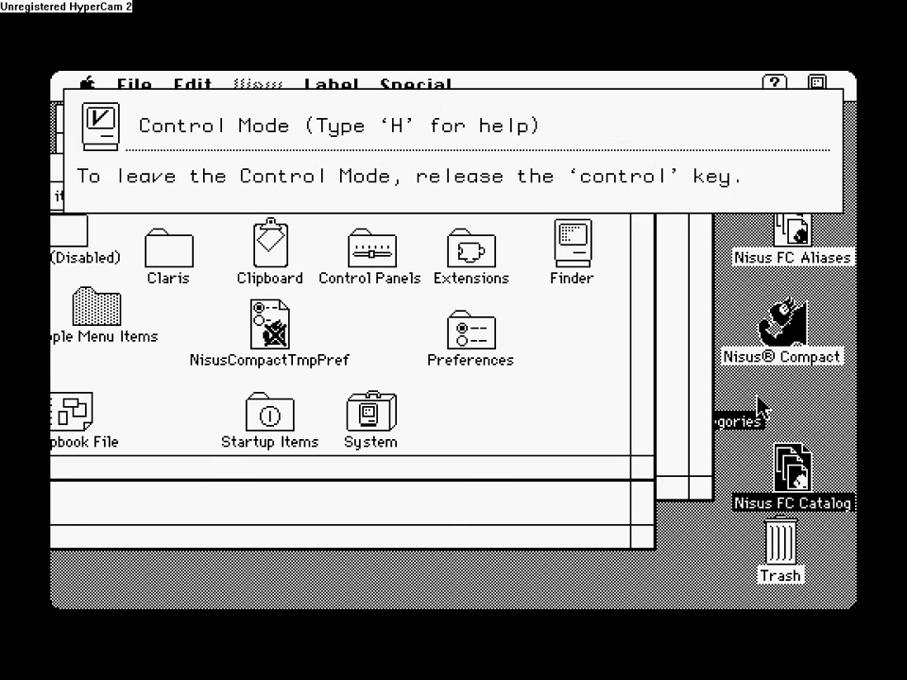
left_click(795, 215)
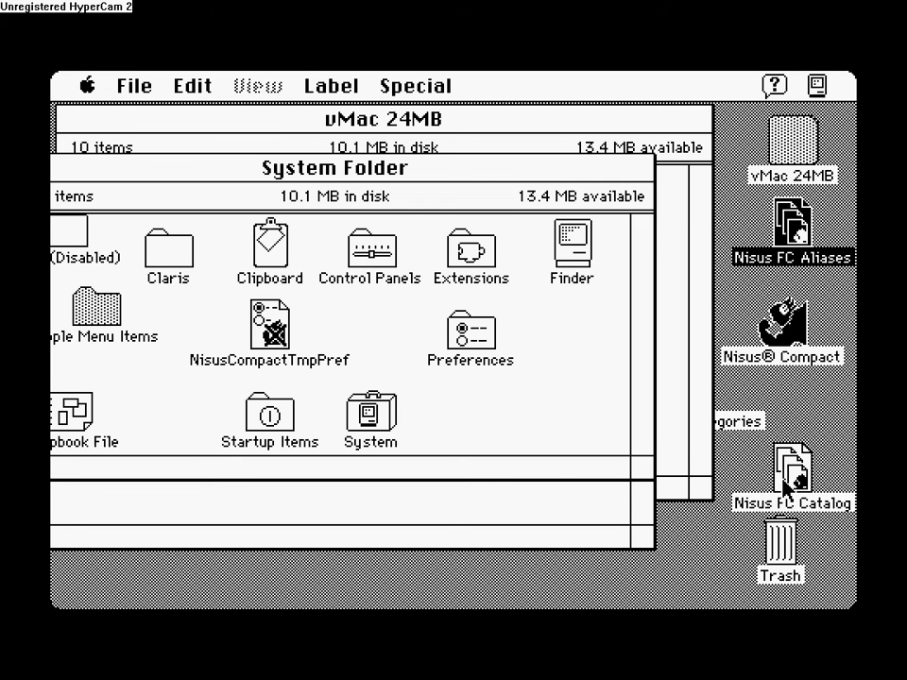
left_click(751, 423)
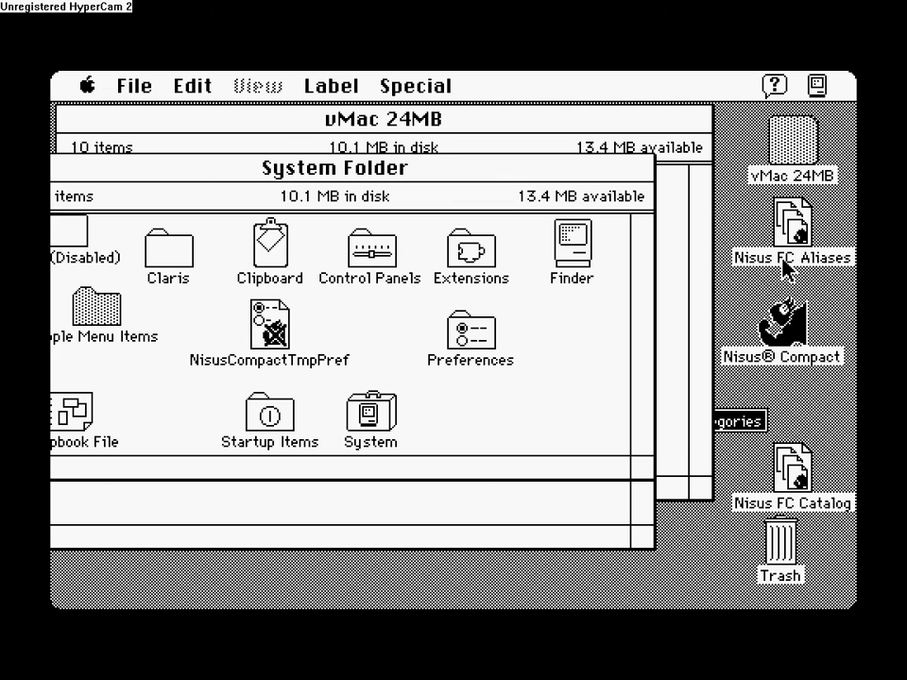
left_click(830, 441)
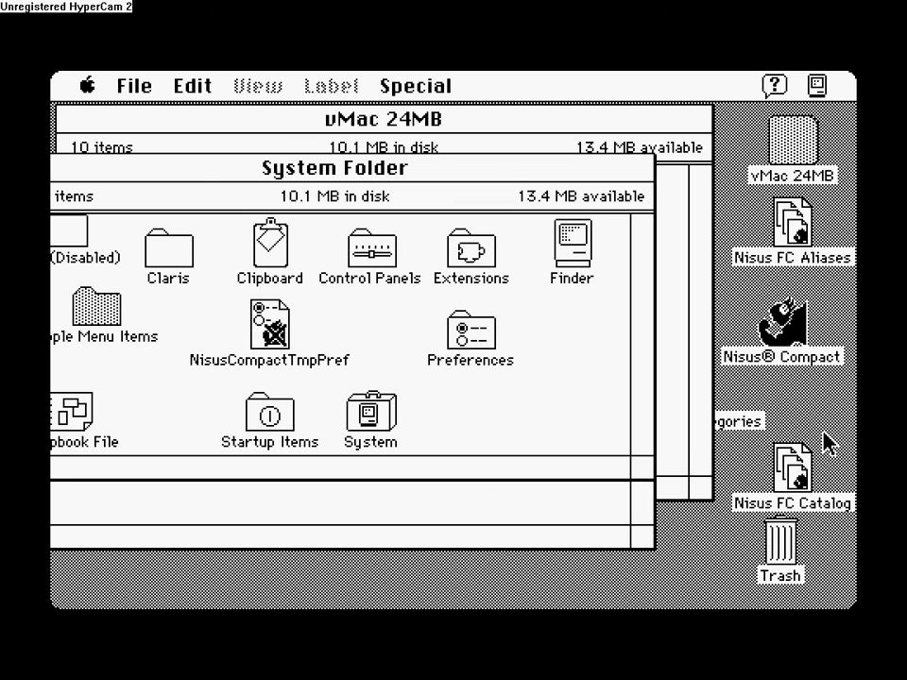
left_click(801, 482)
left_click_drag(801, 481, 791, 478)
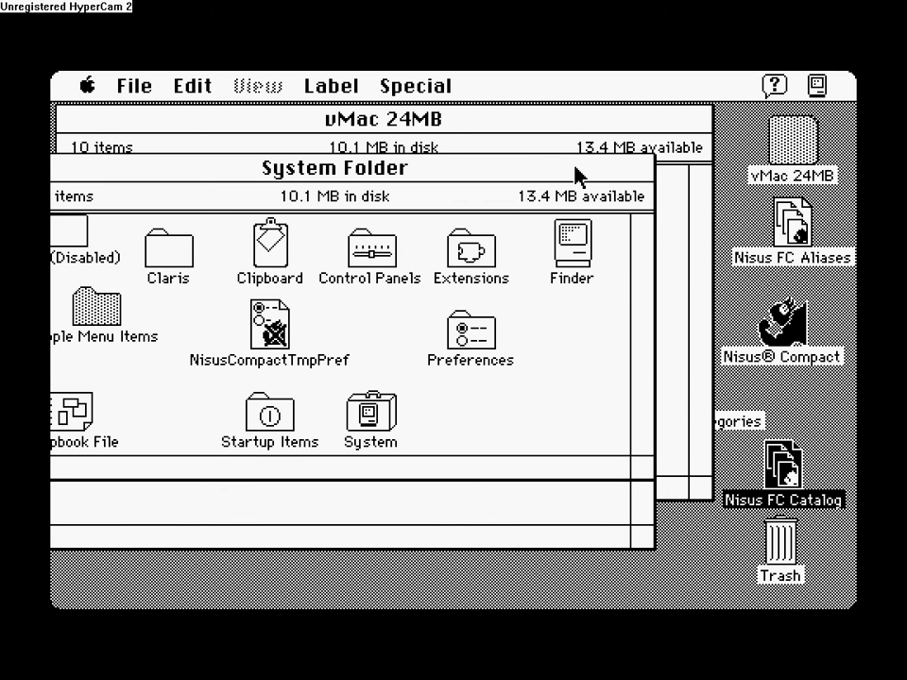
- Move the Nisus FC Catalog, Nisus FC Categories and Nisus FC Aliases files from the desktop into the Menu folder
left_click(558, 142)
left_click(629, 512)
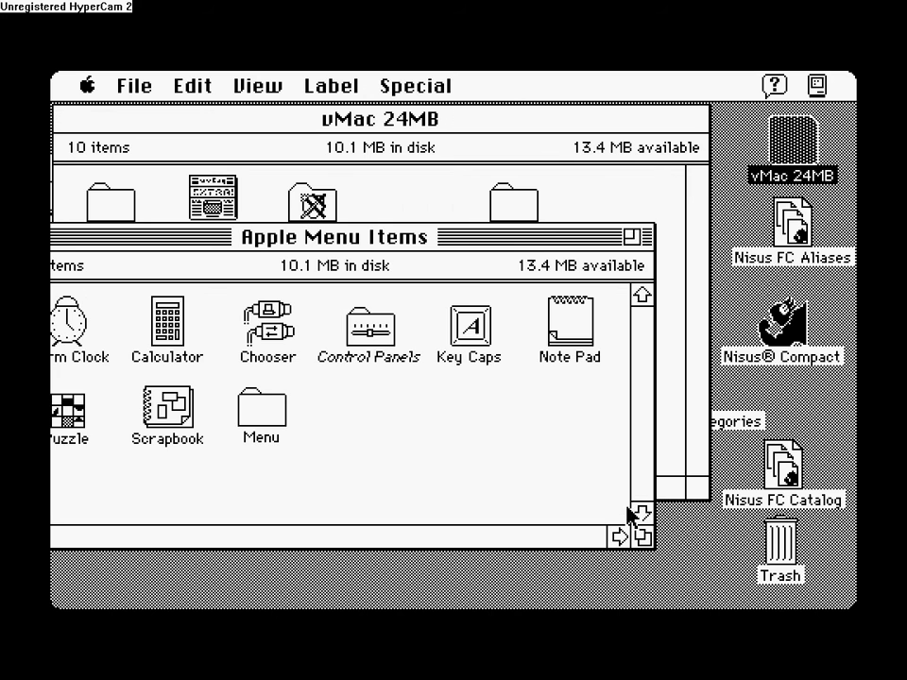
left_click_drag(770, 467, 269, 414)
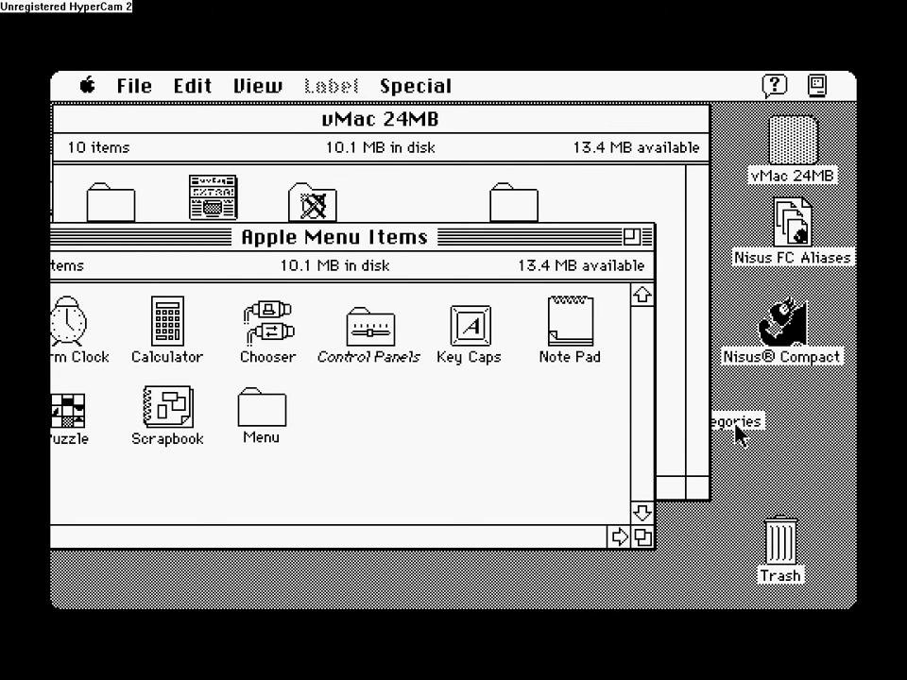
left_click_drag(739, 425, 282, 422)
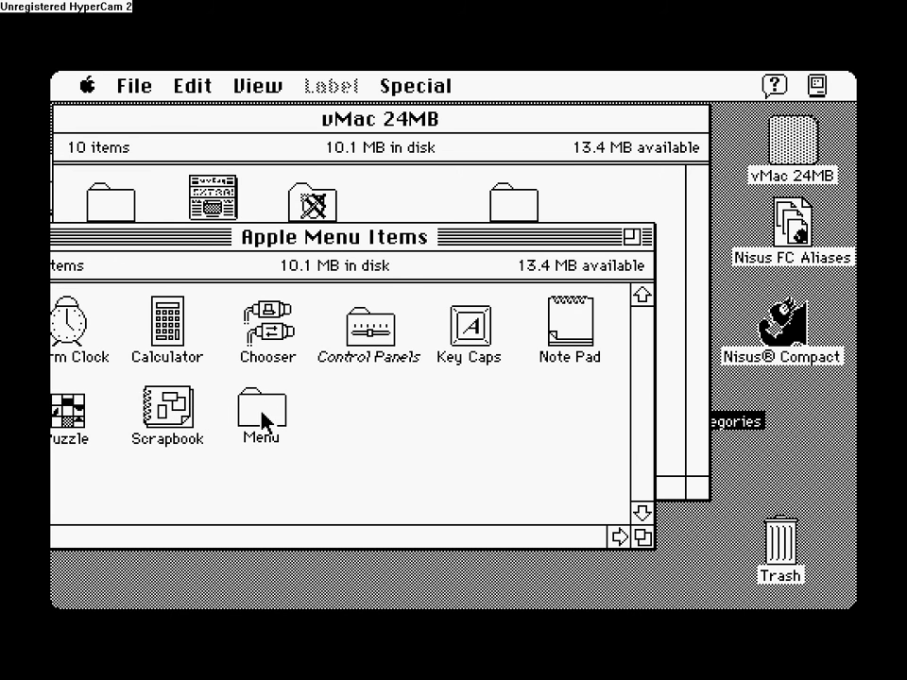
left_click_drag(791, 225, 257, 425)
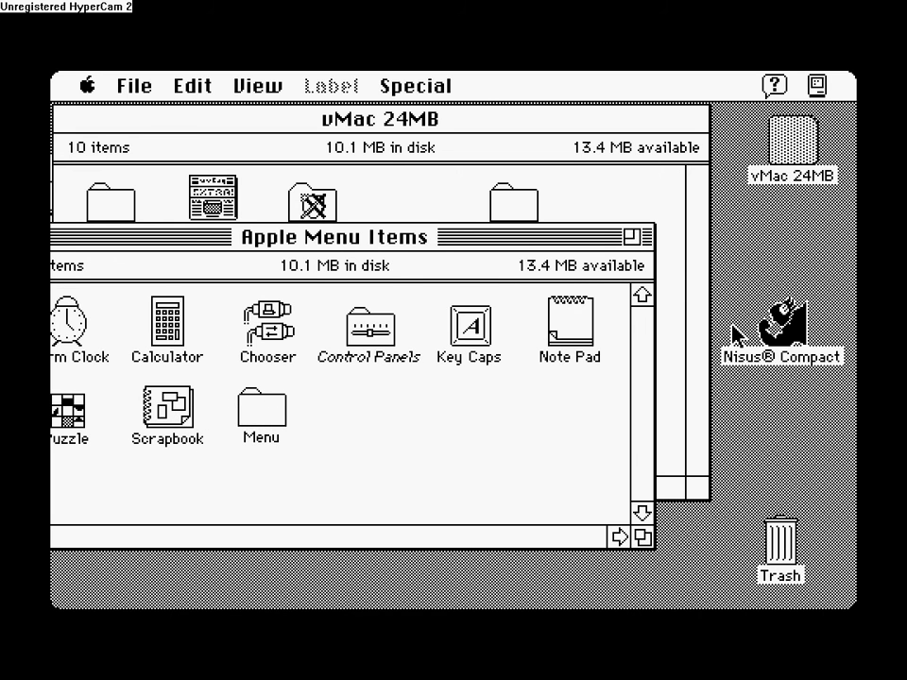
- Move the Nisus Compact application from the desktop into Apple Menu Items and bring that window fully within the desktop
left_click_drag(790, 357, 398, 414)
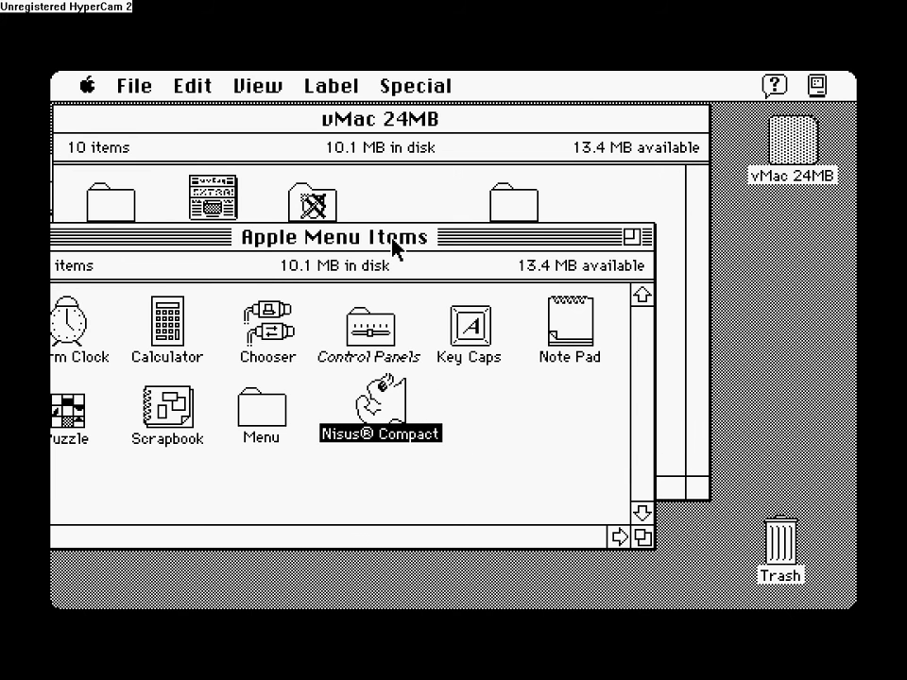
left_click_drag(395, 248, 519, 220)
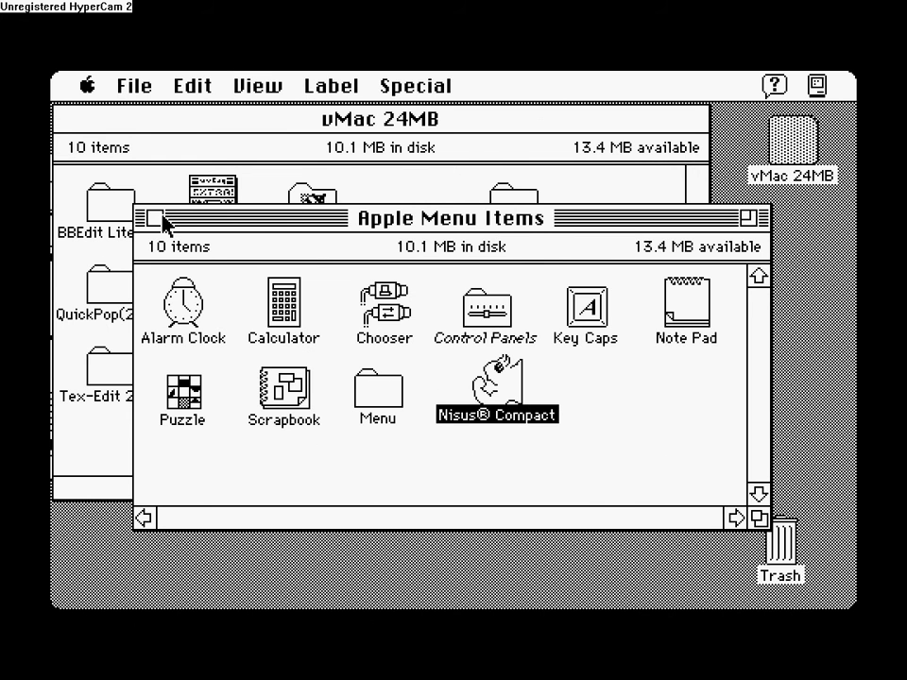
- Open the Excalibur 2.6 folder and move the Excalibur application and Standard Dictionary into the Apple Menu Items folder
left_click(325, 126)
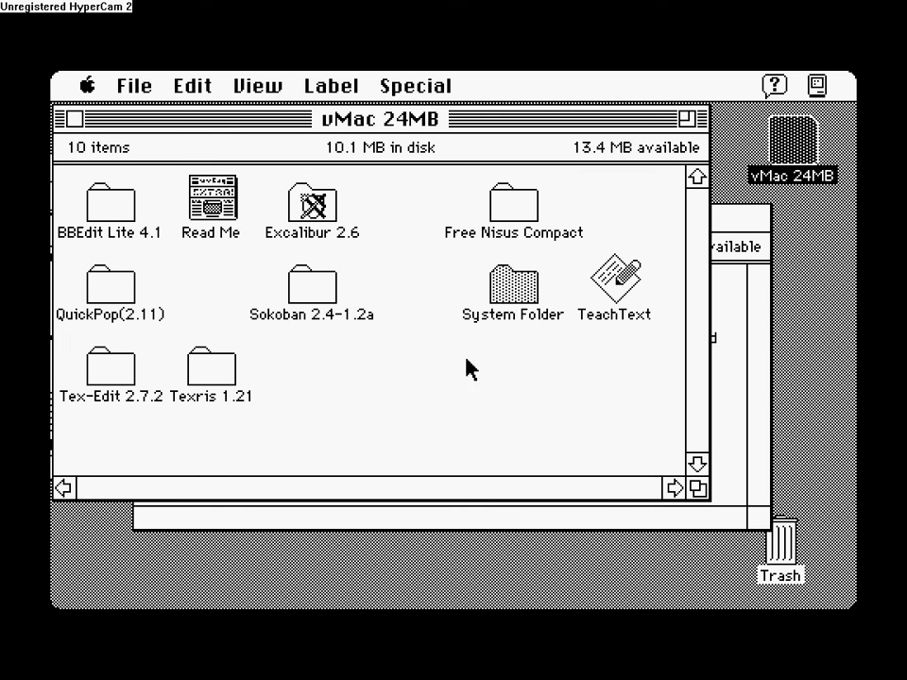
double_click(301, 207)
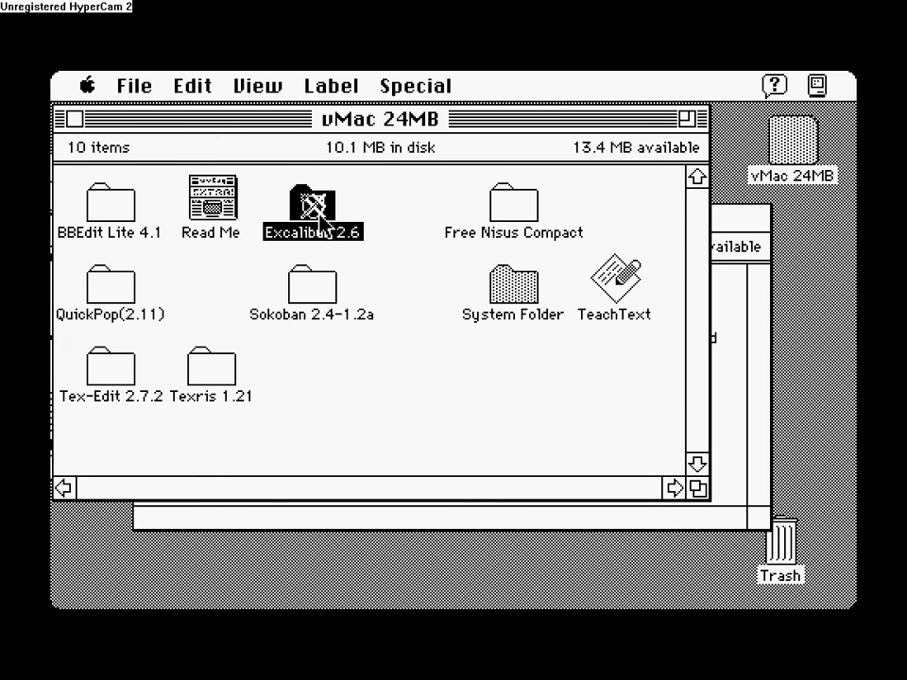
left_click(738, 236)
left_click_drag(591, 218, 710, 250)
left_click_drag(172, 307, 742, 427)
left_click(177, 235)
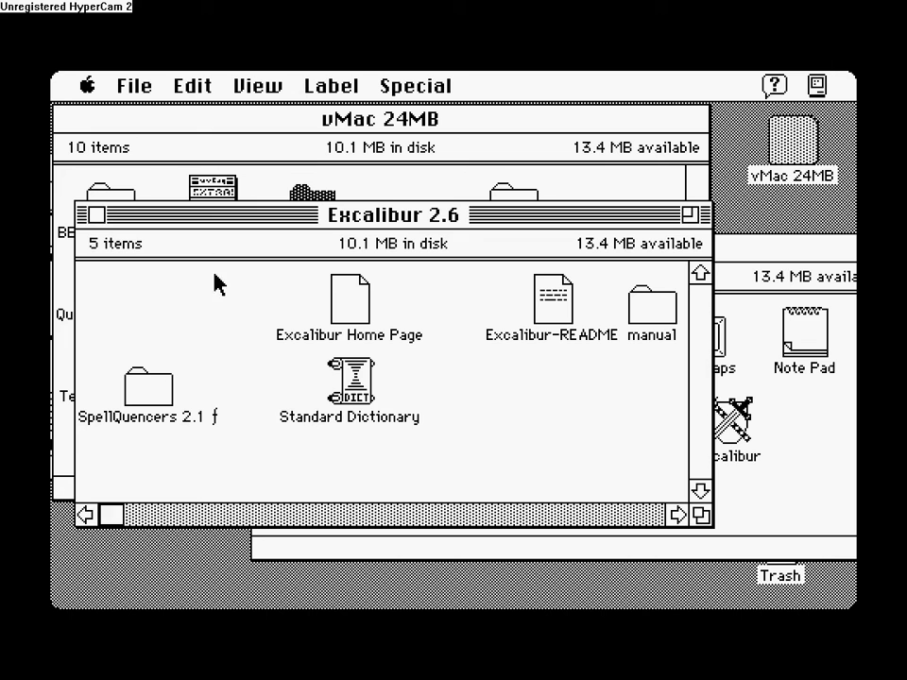
left_click_drag(389, 397, 822, 427)
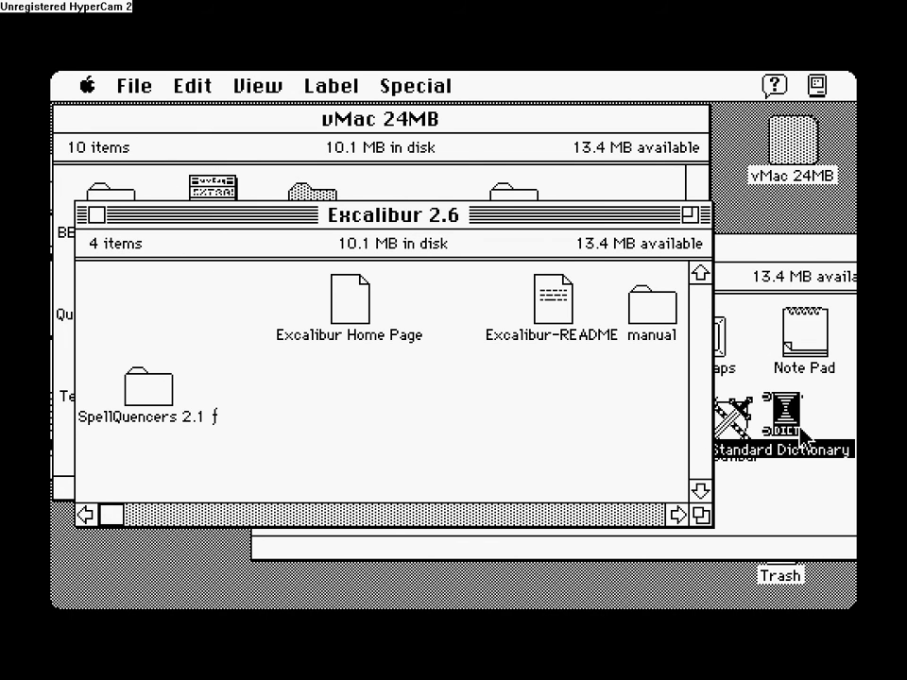
- Move the remaining Excalibur Home Page, Excalibur-README, manual and SpellQuencers 2.1 ƒ items together into the Menu folder
left_click_drag(544, 215, 422, 171)
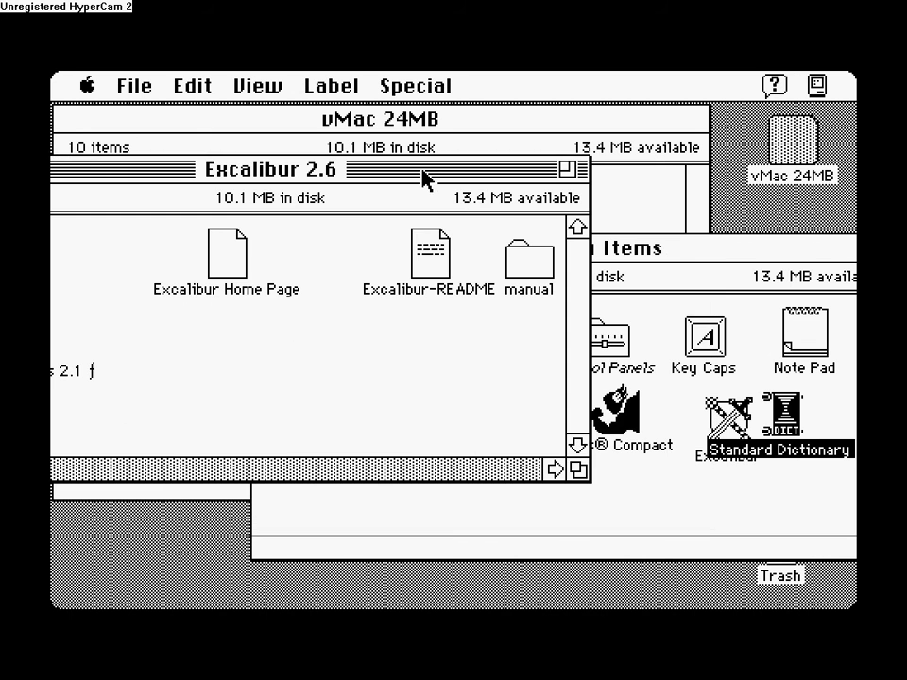
left_click_drag(62, 399, 322, 314)
left_click_drag(672, 258, 819, 224)
left_click_drag(687, 227, 725, 220)
left_click(283, 416)
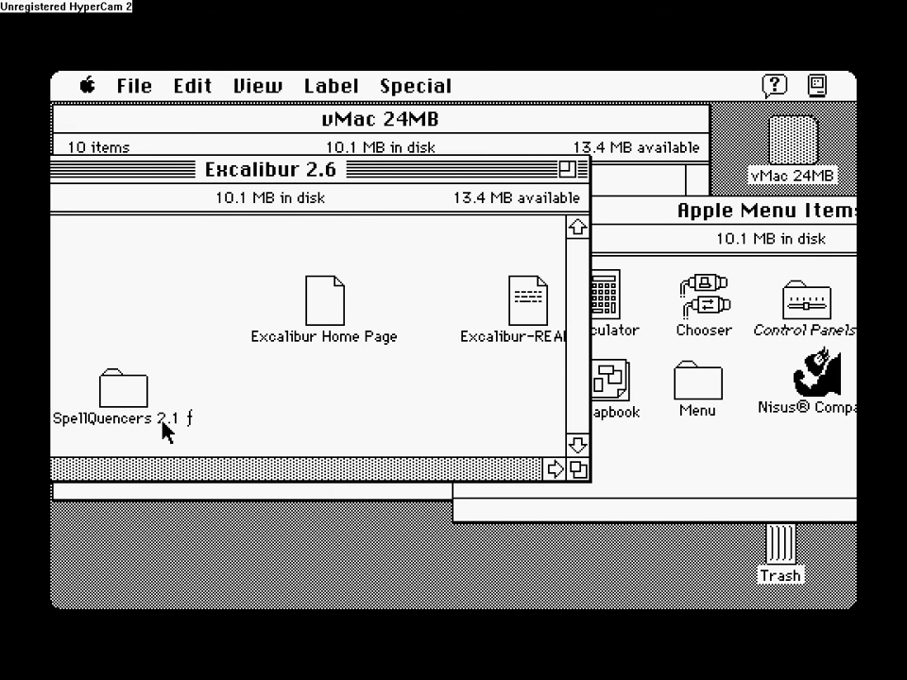
key("ctrl")
left_click_drag(59, 288, 559, 399)
left_click_drag(511, 311, 702, 395)
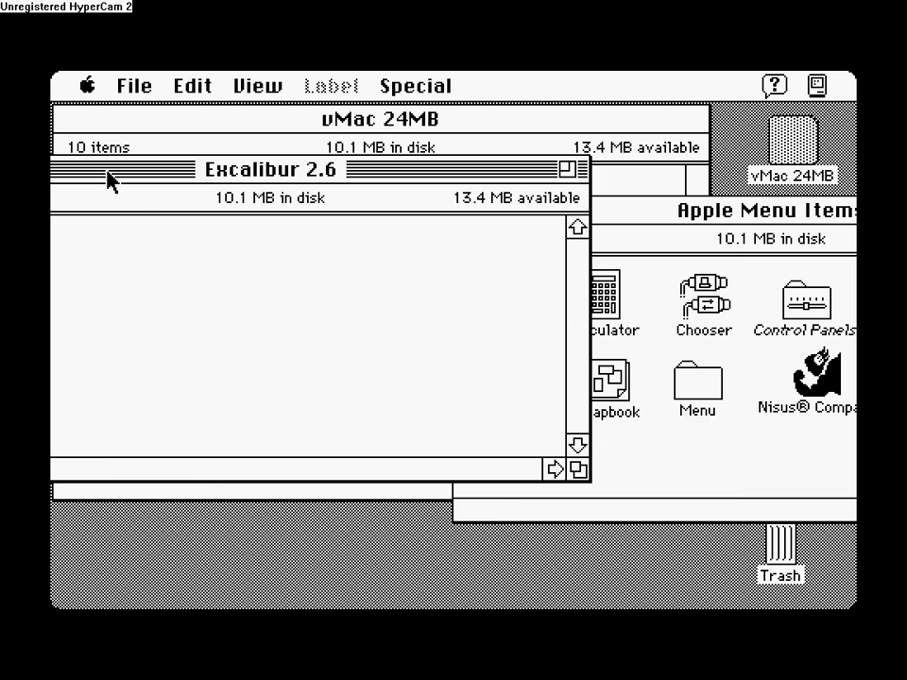
- Close the empty Excalibur 2.6 window and move its folder from vMac 24MB into the Menu folder
left_click_drag(111, 179, 265, 183)
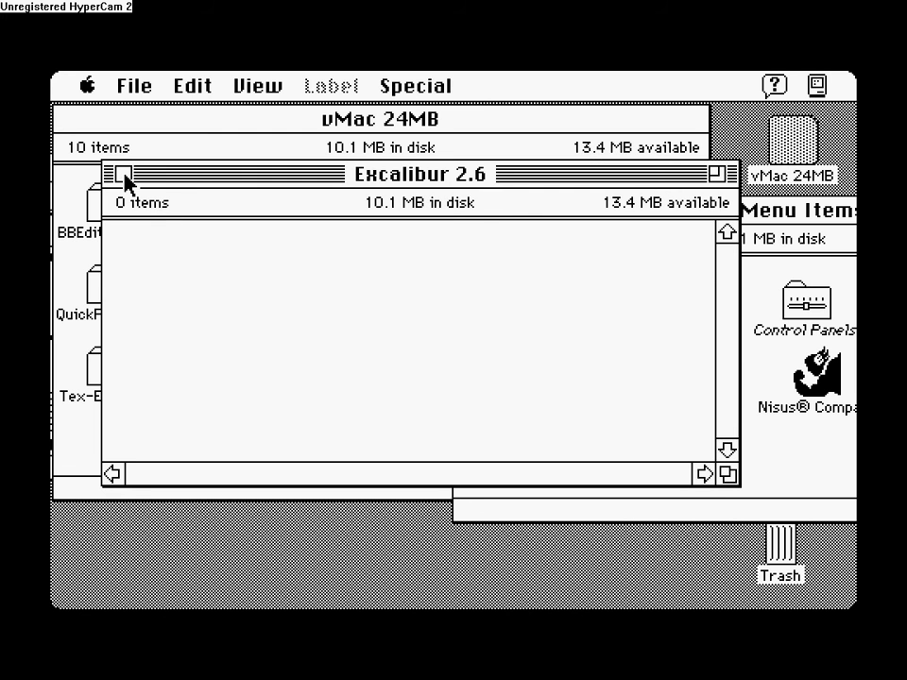
left_click(125, 180)
left_click_drag(310, 213, 563, 359)
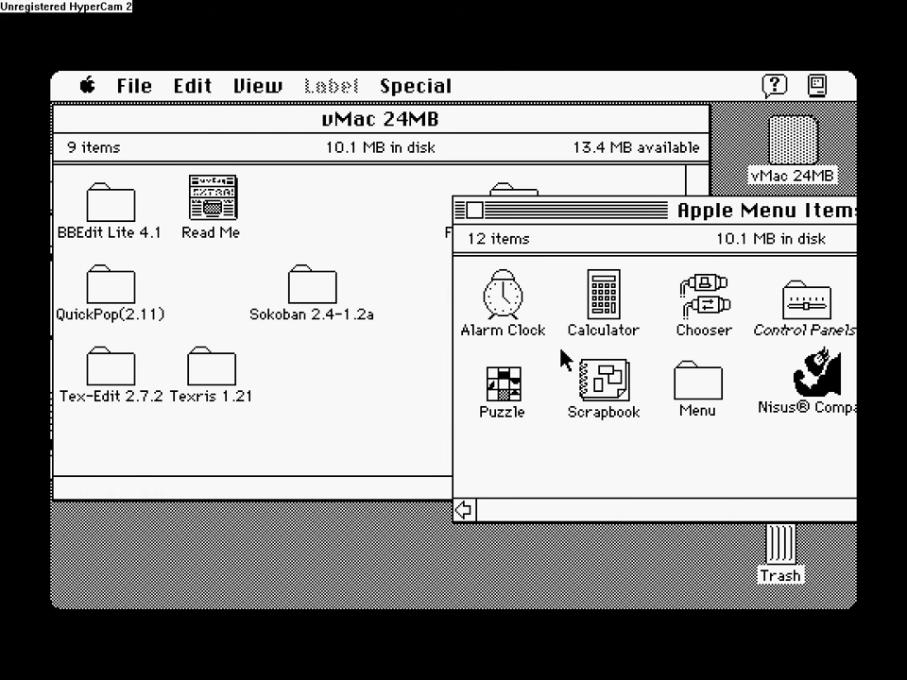
- Bring the Apple Menu Items window fully into view and check which entries the Apple menu offers
left_click(377, 243)
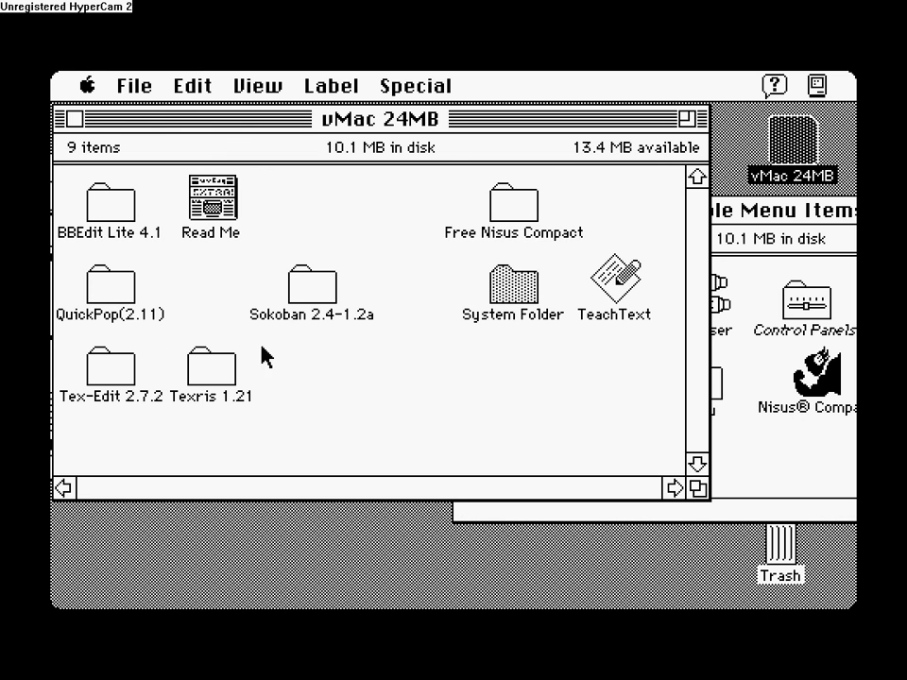
left_click(722, 220)
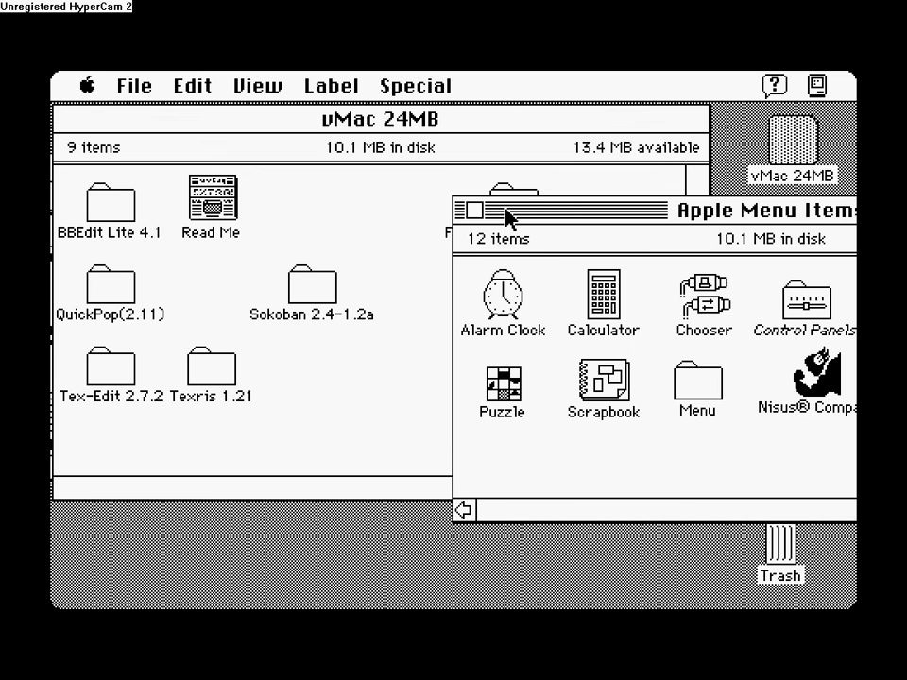
left_click_drag(508, 216, 159, 230)
left_click_drag(83, 85, 401, 473)
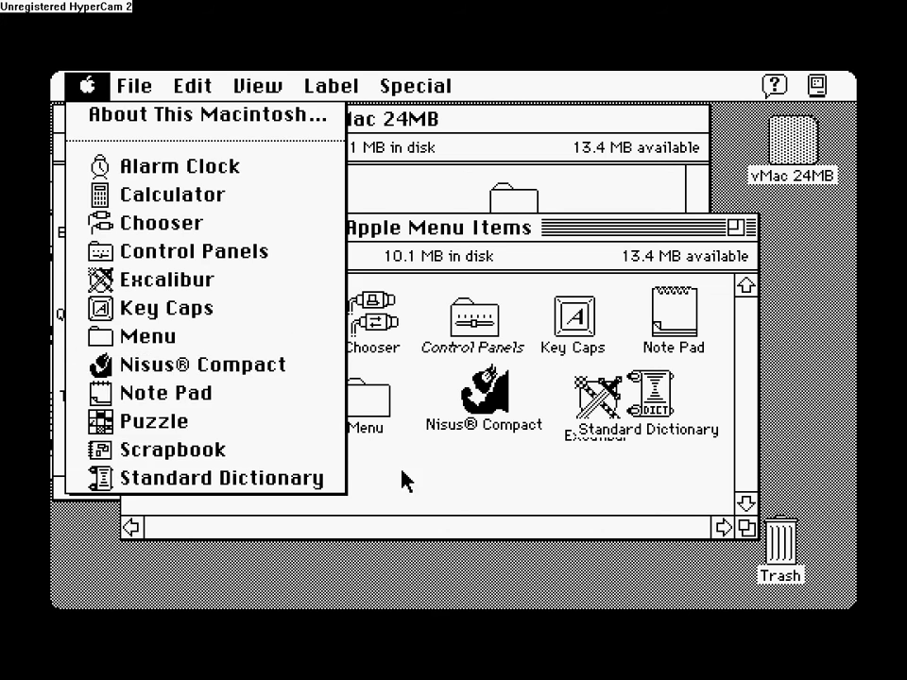
left_click_drag(465, 470, 444, 453)
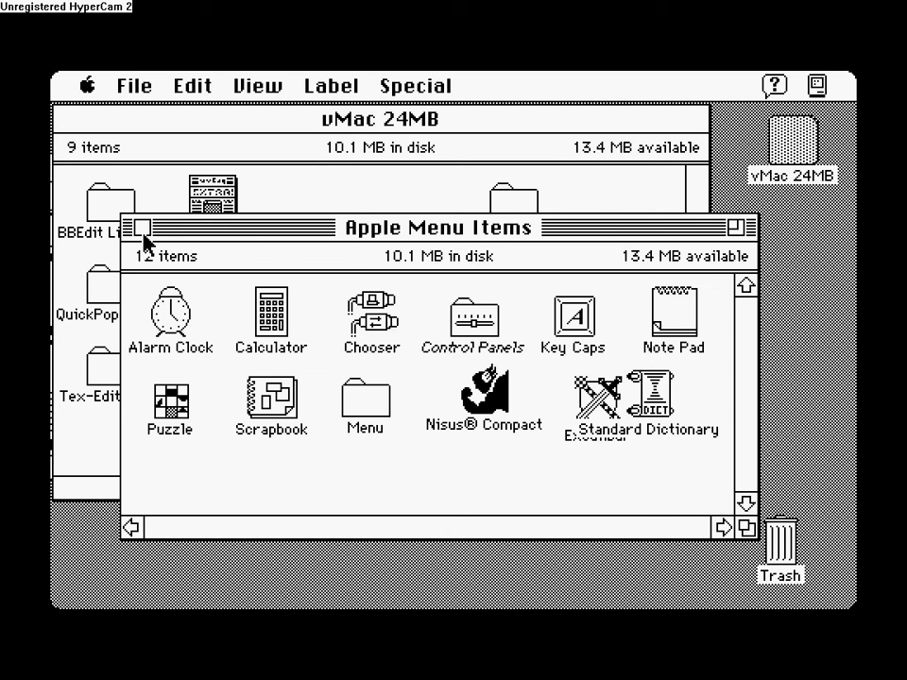
- Place the Excalibur icon below Puzzle, clear of Standard Dictionary, and close the Apple Menu Items window
left_click_drag(604, 401, 180, 460)
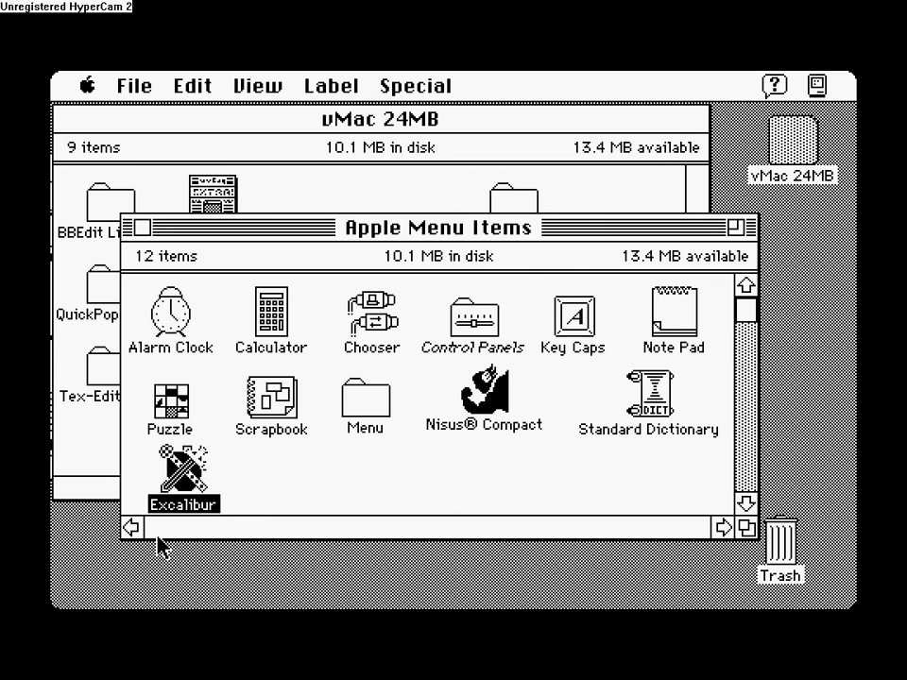
left_click(138, 232)
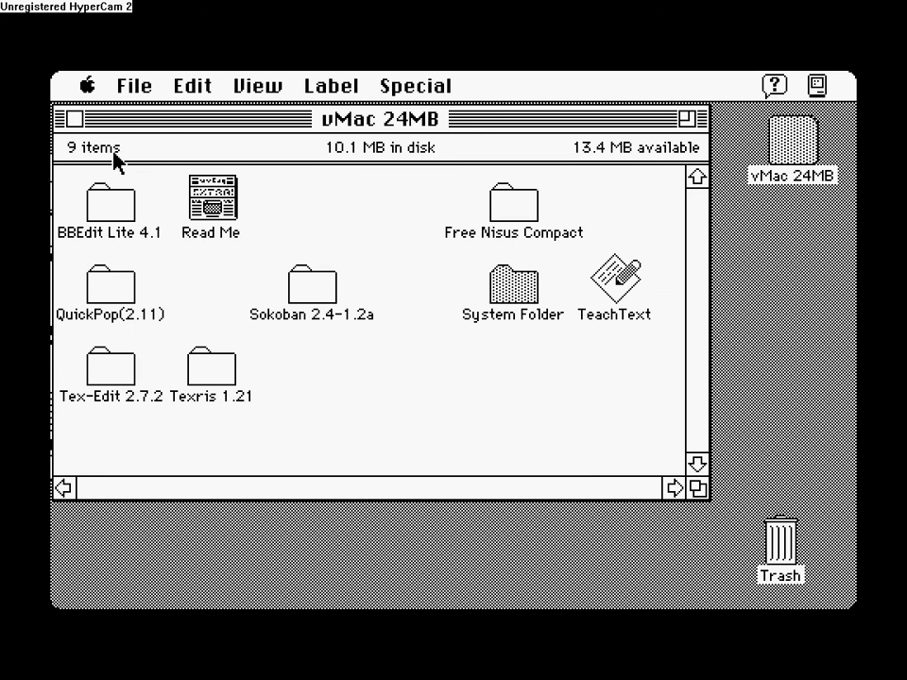
- Reposition the vMac 24MB and System Folder windows so that the System Folder window lies fully within the desktop
left_click_drag(127, 120, 187, 120)
left_click(70, 180)
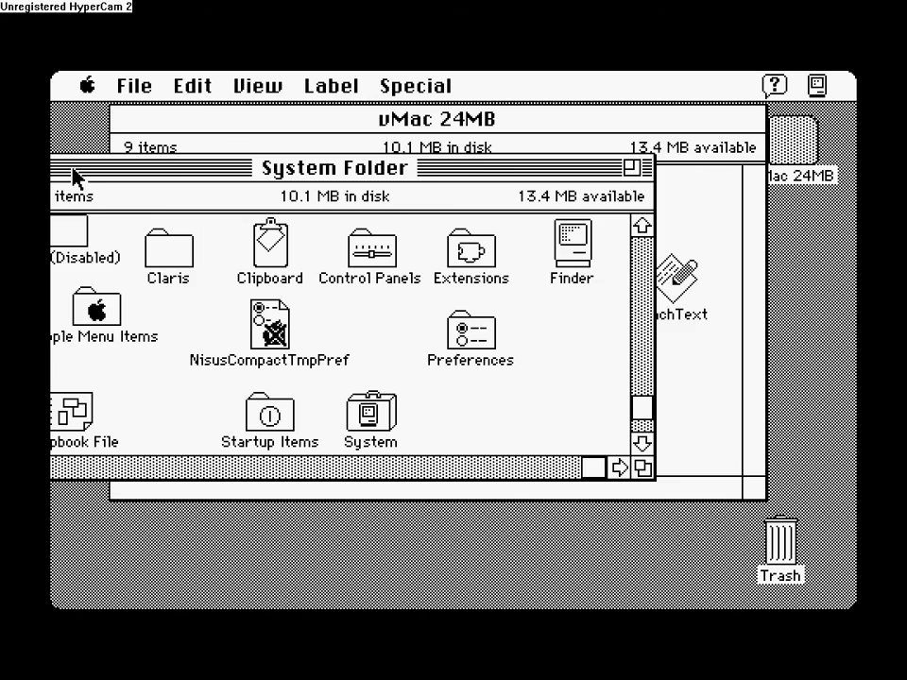
left_click_drag(72, 171, 201, 173)
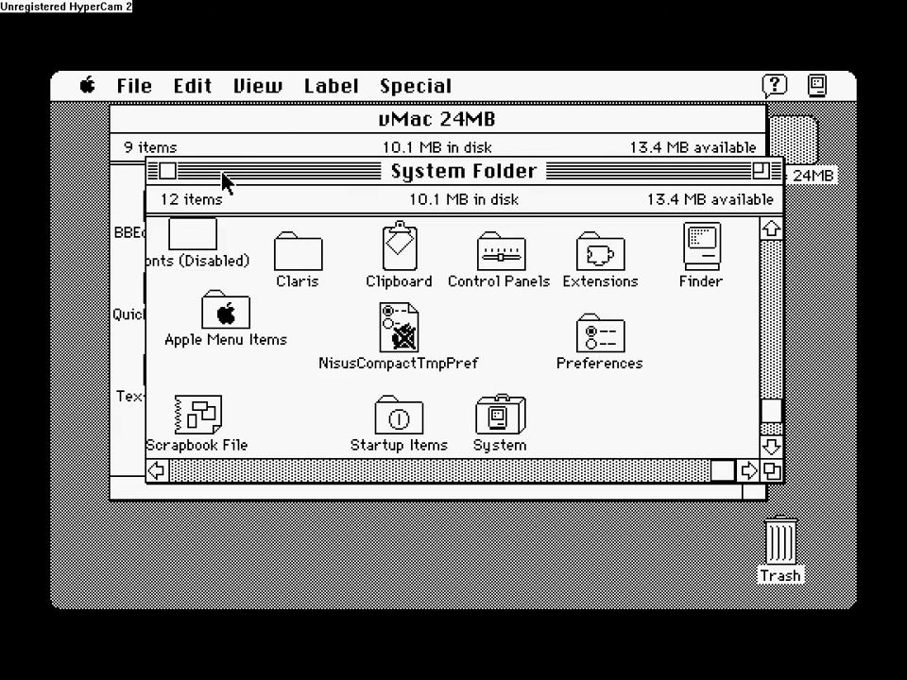
- View the Welcome to Tex-Edit! document from the Tex-Edit 2.7.2 folder, dismissing the error alert, and quit Tex-Edit
left_click(289, 123)
left_click(167, 374)
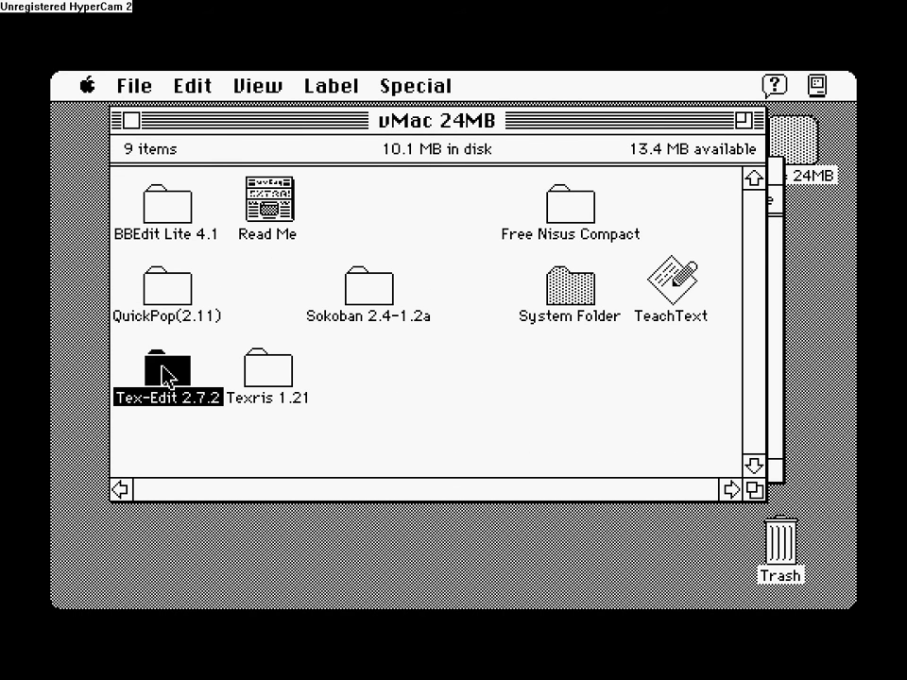
double_click(166, 374)
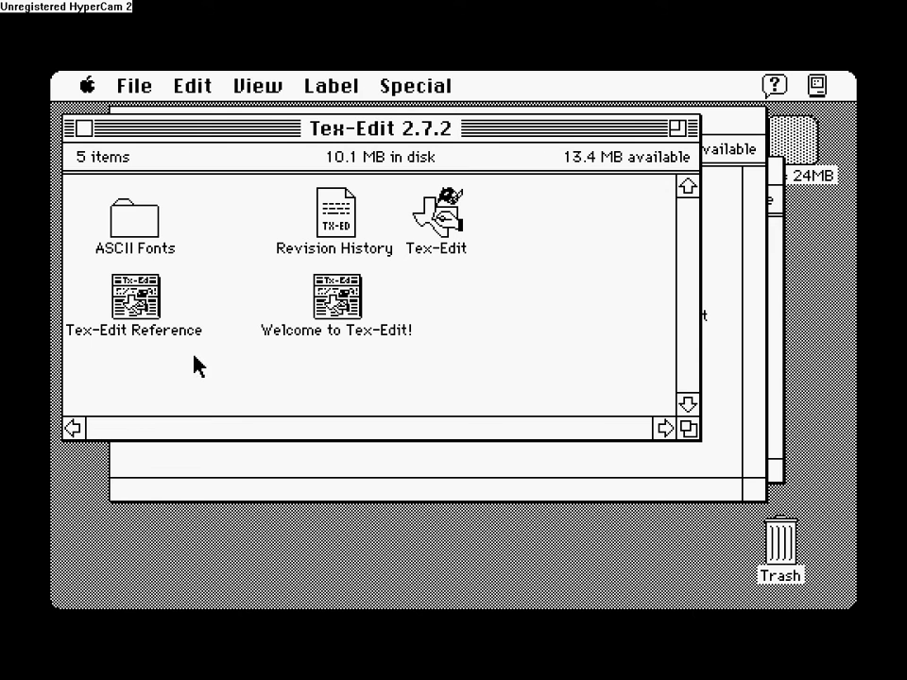
left_click(340, 302)
double_click(340, 297)
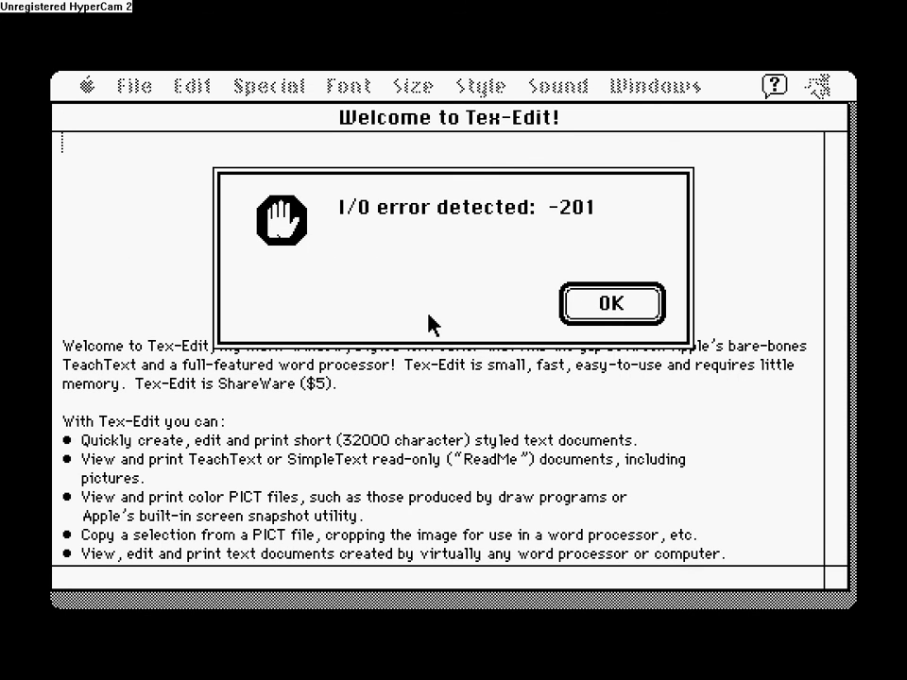
left_click(611, 303)
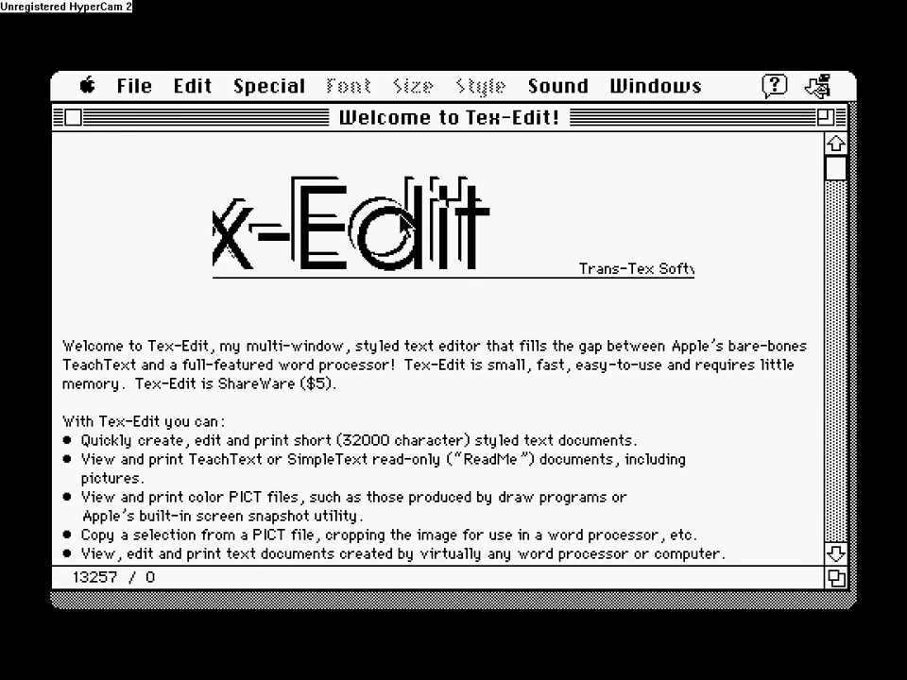
left_click_drag(135, 89, 185, 518)
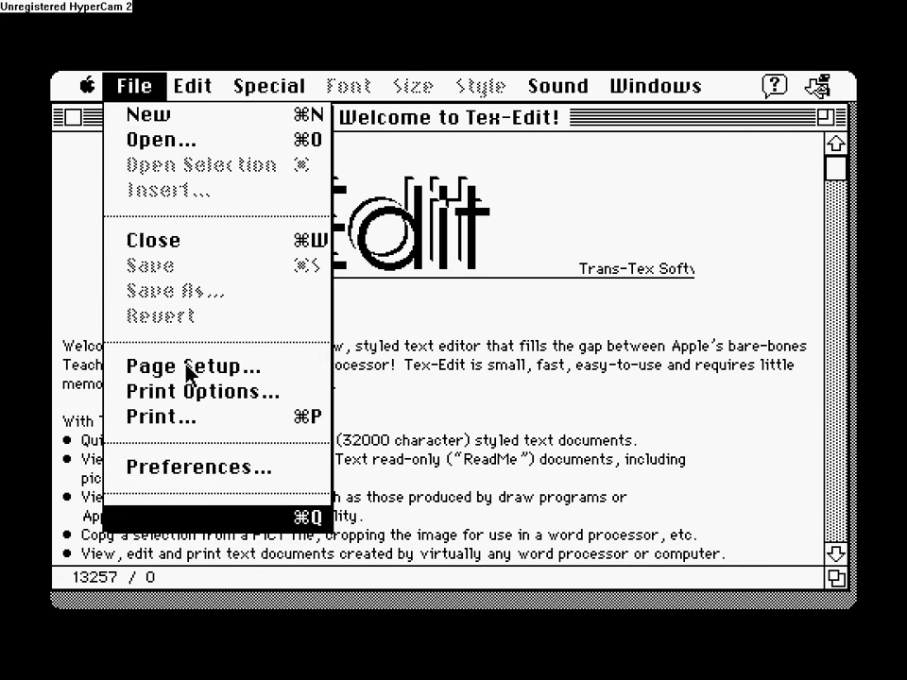
left_click(458, 324)
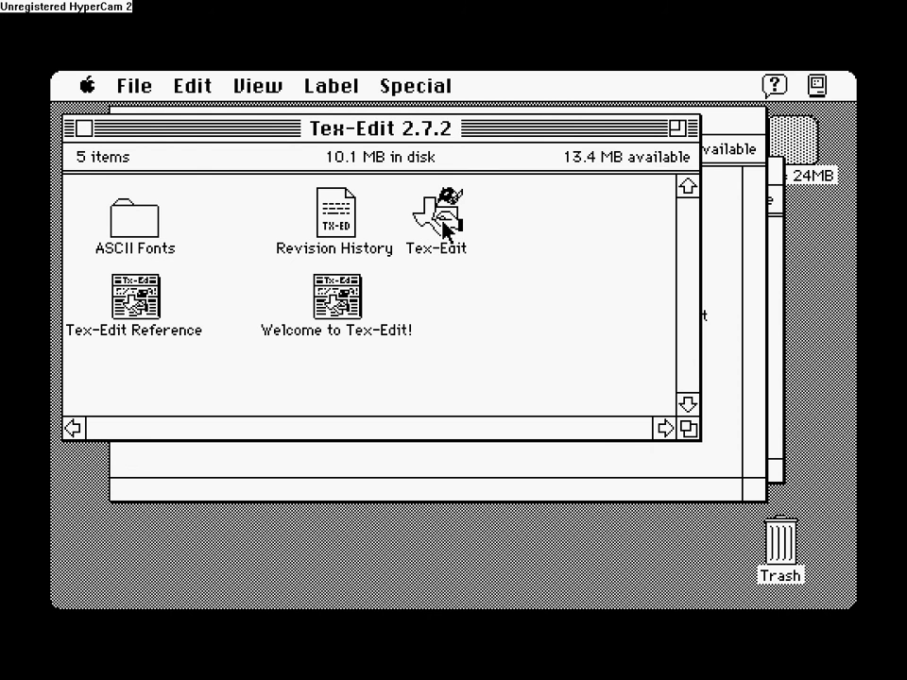
- Arrange the Tex-Edit 2.7.2 and System Folder windows side by side and move the Tex-Edit application into Apple Menu Items
left_click(744, 141)
left_click(818, 179)
double_click(569, 284)
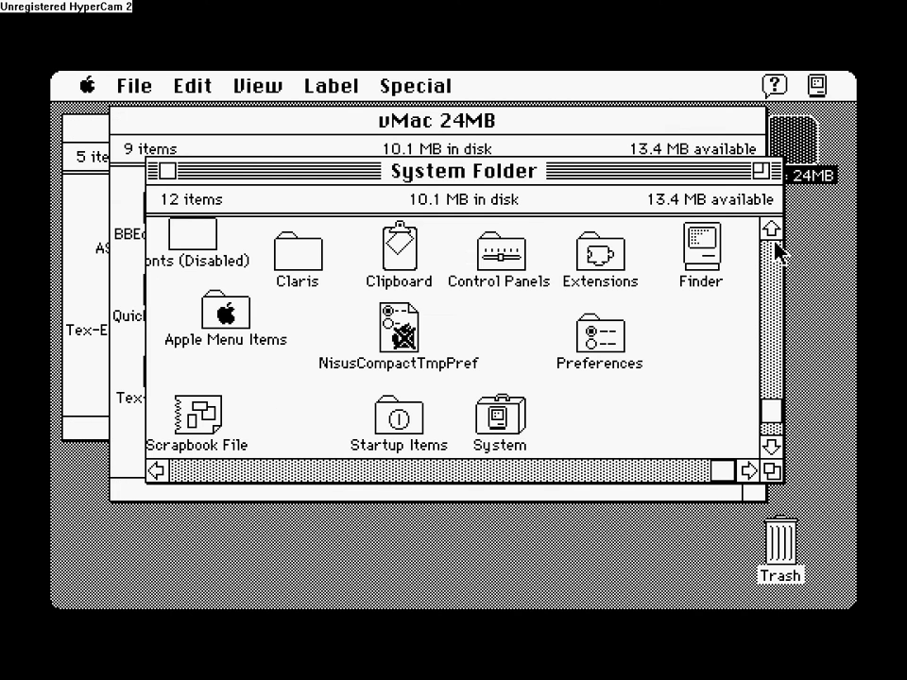
left_click_drag(574, 172, 659, 196)
left_click_drag(88, 131, 56, 161)
left_click(699, 198)
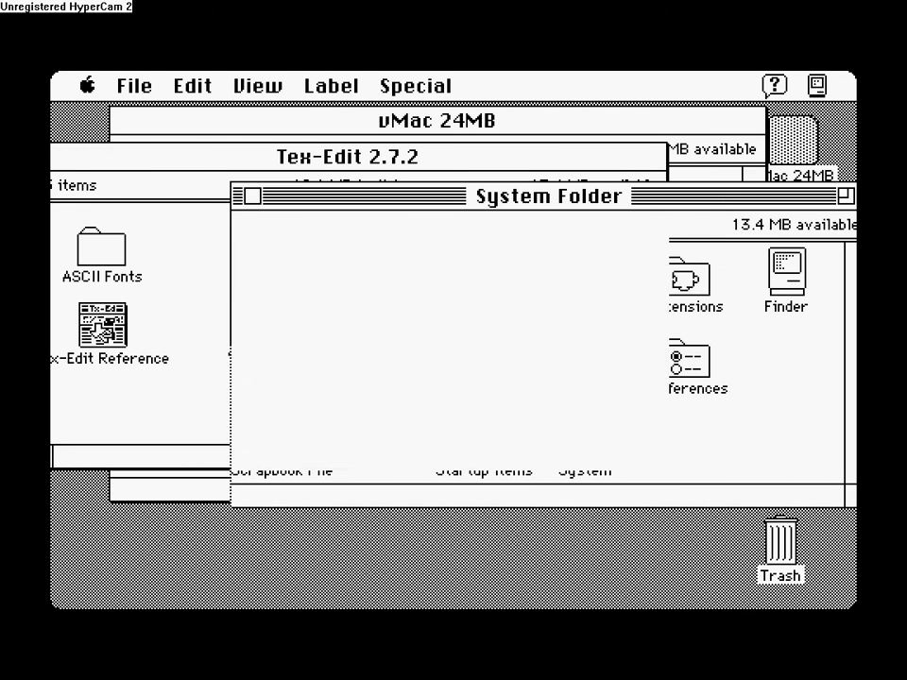
left_click_drag(567, 200, 703, 298)
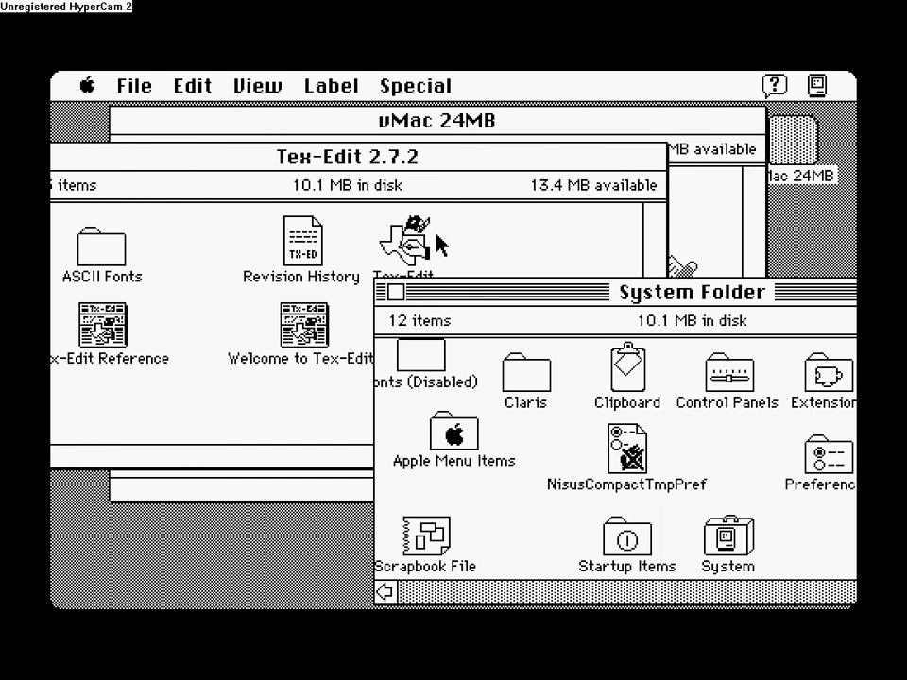
left_click_drag(411, 243, 462, 432)
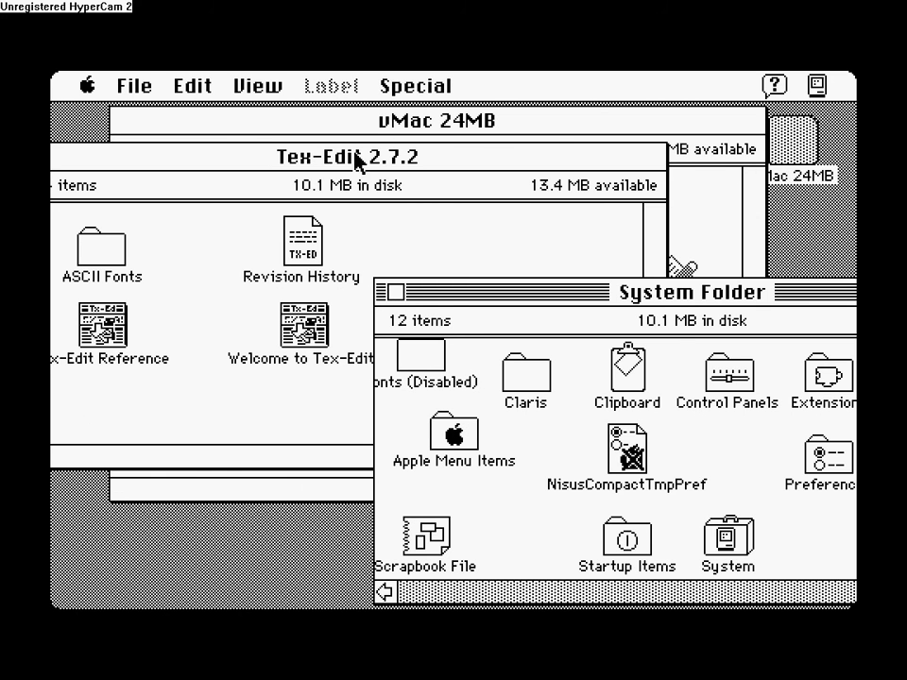
- Close the Tex-Edit 2.7.2 window and move its folder into the Menu folder of Apple Menu Items, closing that window as well
left_click_drag(359, 156, 532, 150)
left_click(224, 150)
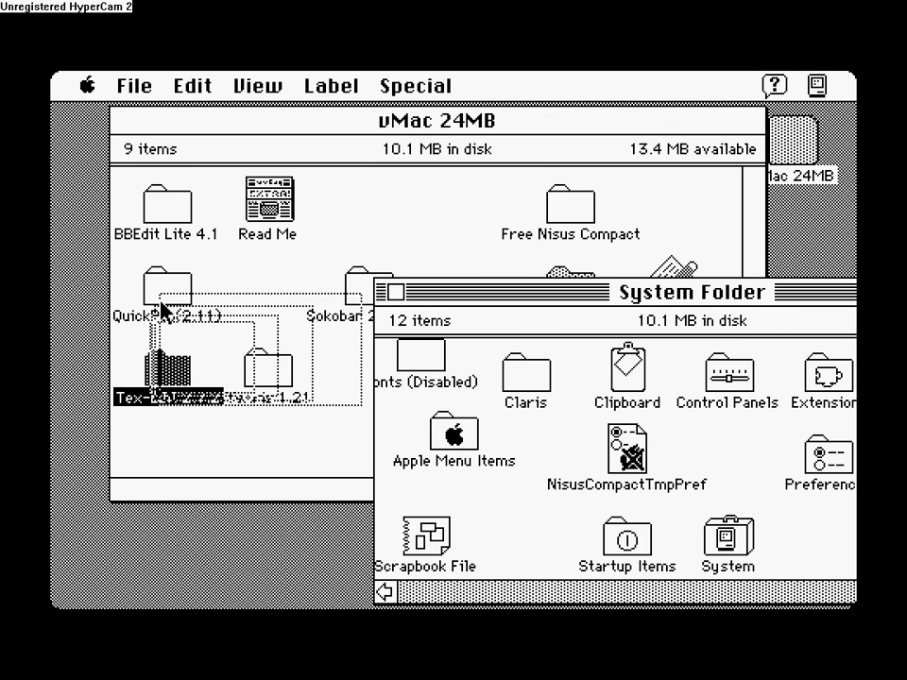
left_click_drag(628, 451, 183, 360)
left_click(446, 533)
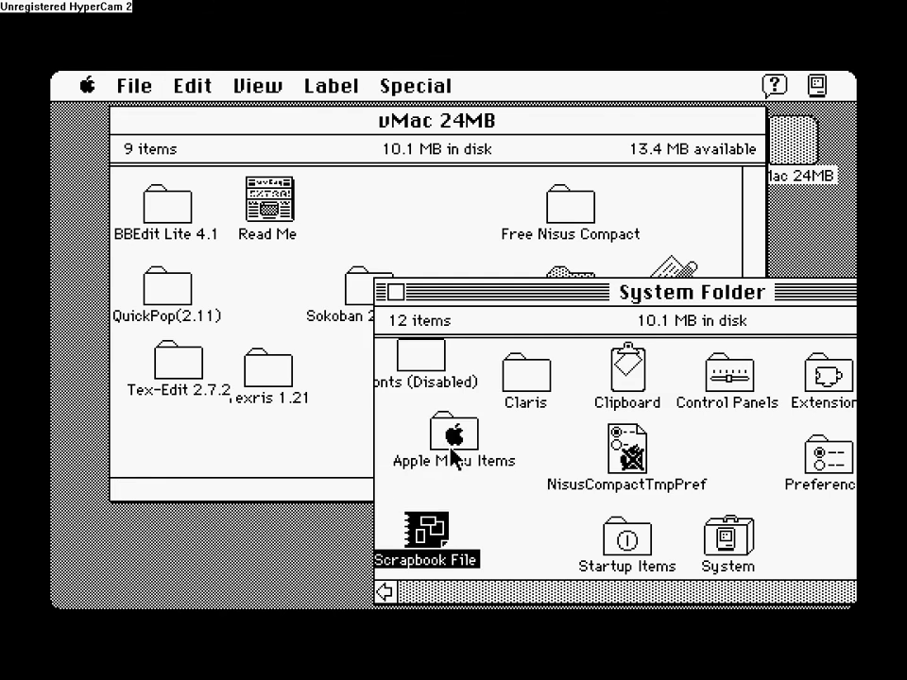
double_click(444, 422)
left_click_drag(242, 231, 389, 214)
left_click_drag(184, 364, 458, 362)
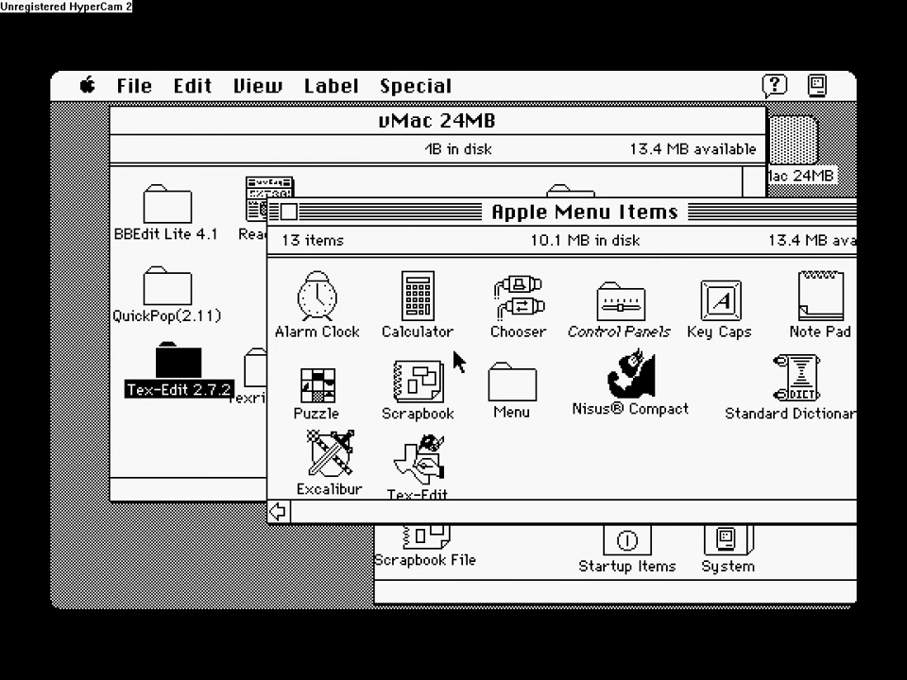
left_click(288, 212)
left_click_drag(437, 286, 436, 286)
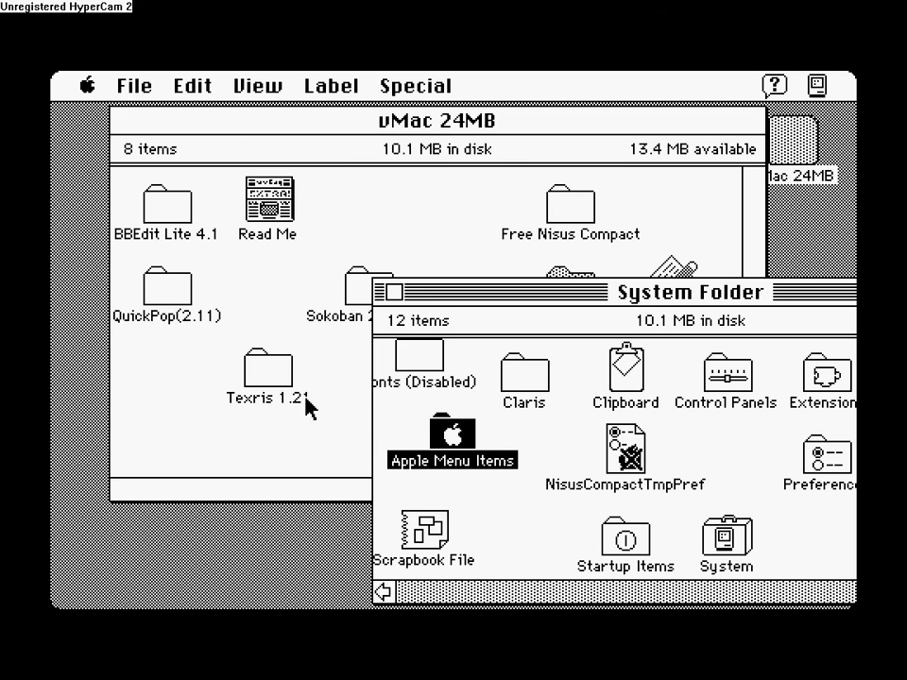
- Open the Texris 1.21 folder on vMac 24MB and view its Read me document
left_click(270, 378)
double_click(269, 378)
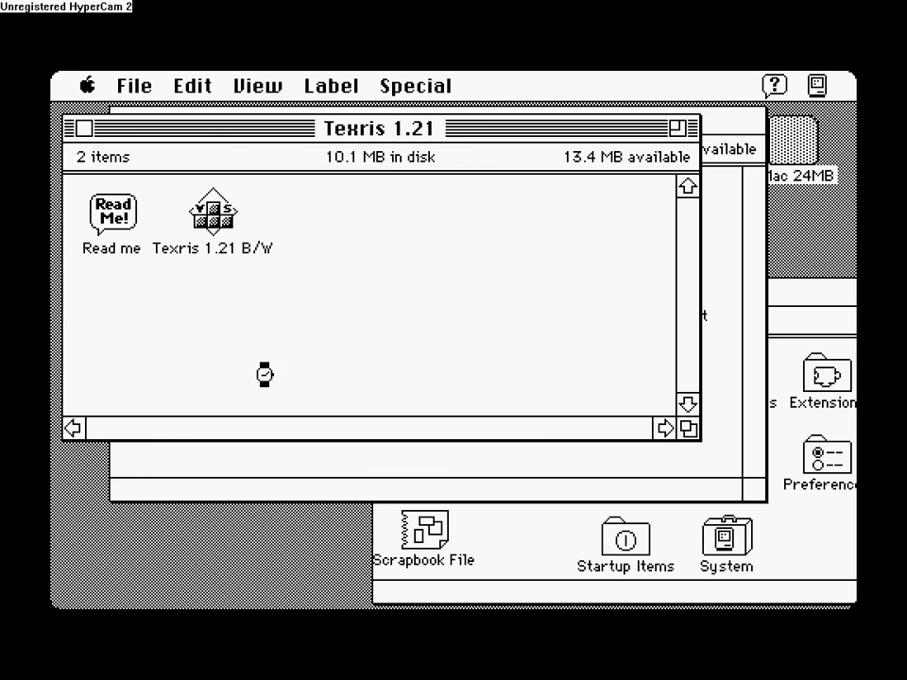
double_click(112, 219)
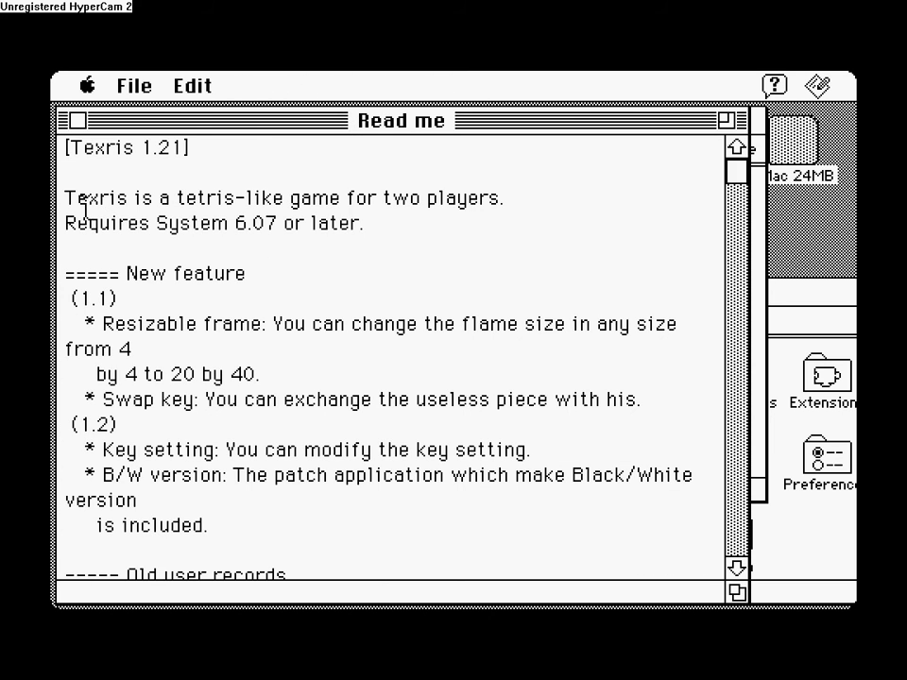
- Close the Read me, move the Texris 1.21 B/W application onto the desktop, and close the Texris 1.21 and vMac 24MB windows
left_click(75, 121)
left_click_drag(212, 217, 794, 203)
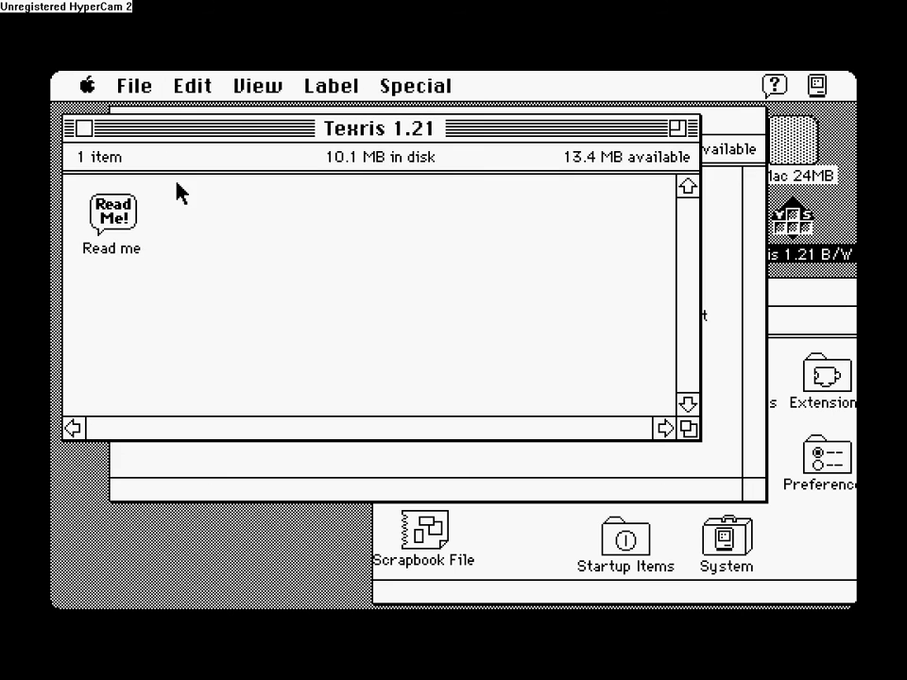
left_click(83, 128)
left_click(125, 121)
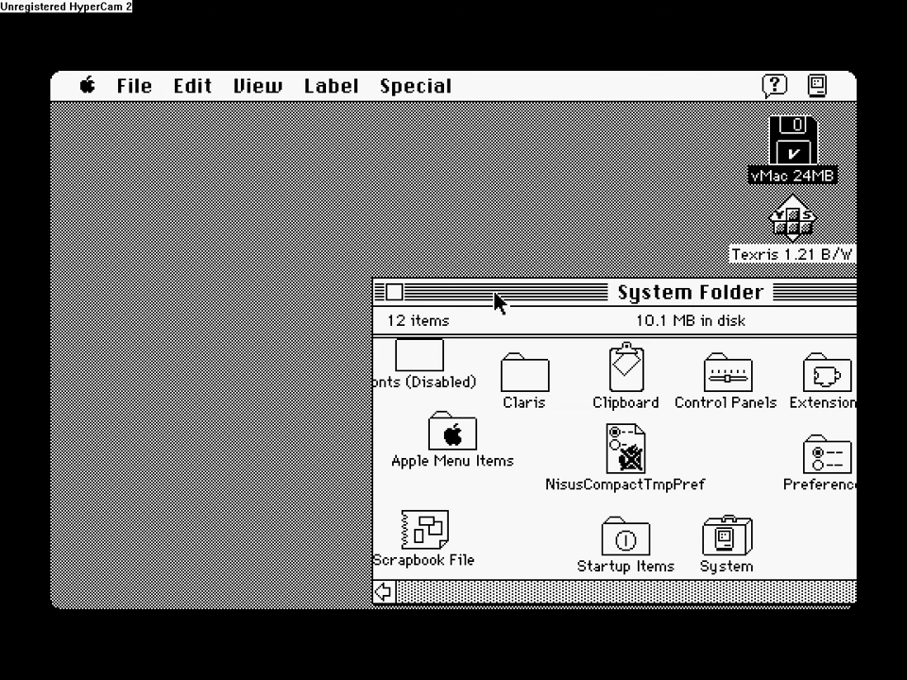
- Bring the System Folder window fully into view and examine the fonts and sounds inside its System file, closing that list again
left_click_drag(494, 300, 224, 222)
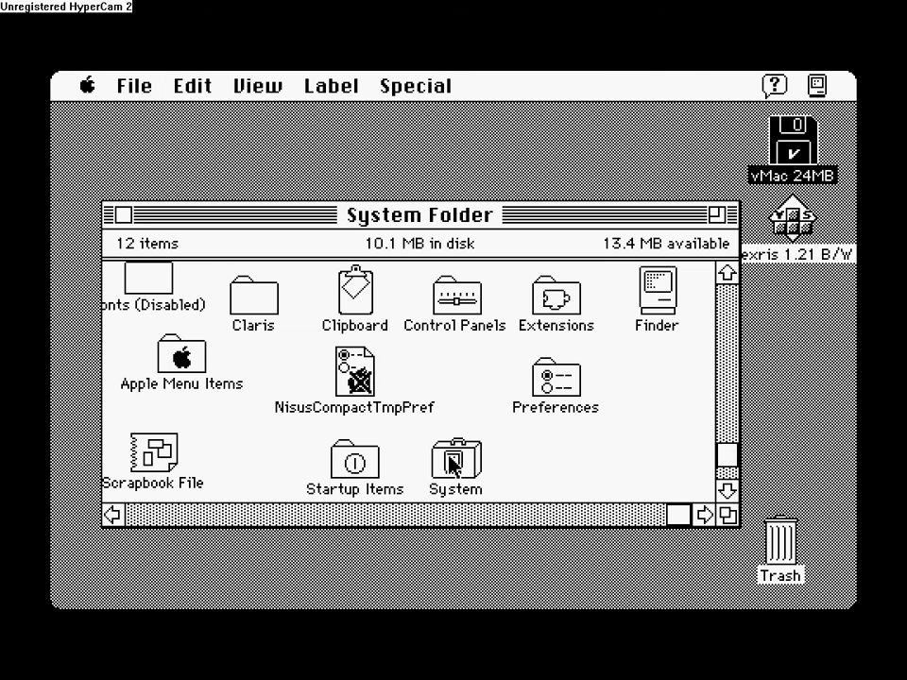
double_click(448, 460)
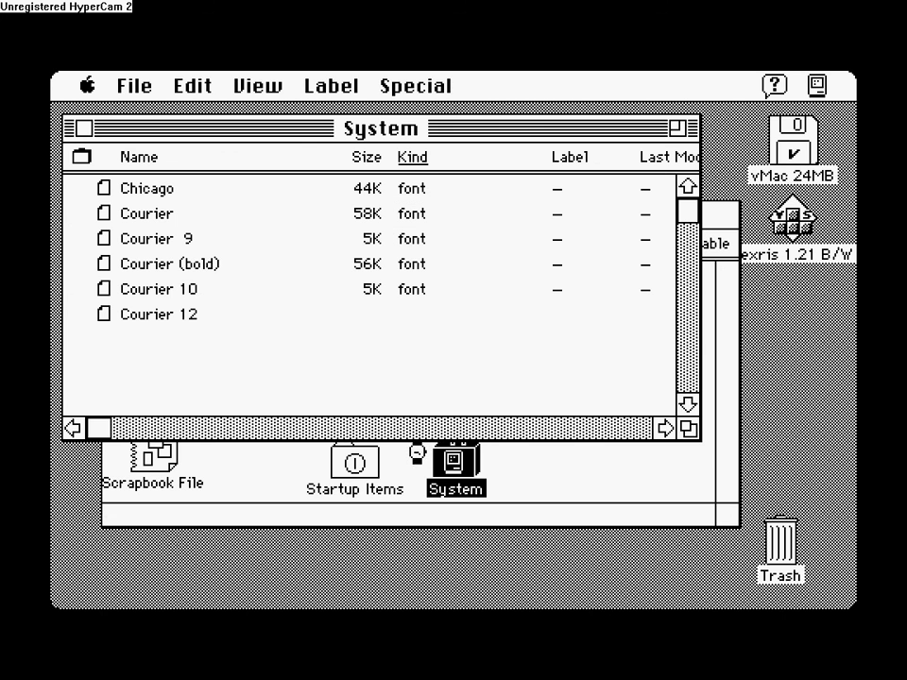
left_click_drag(684, 204, 688, 247)
left_click(687, 403)
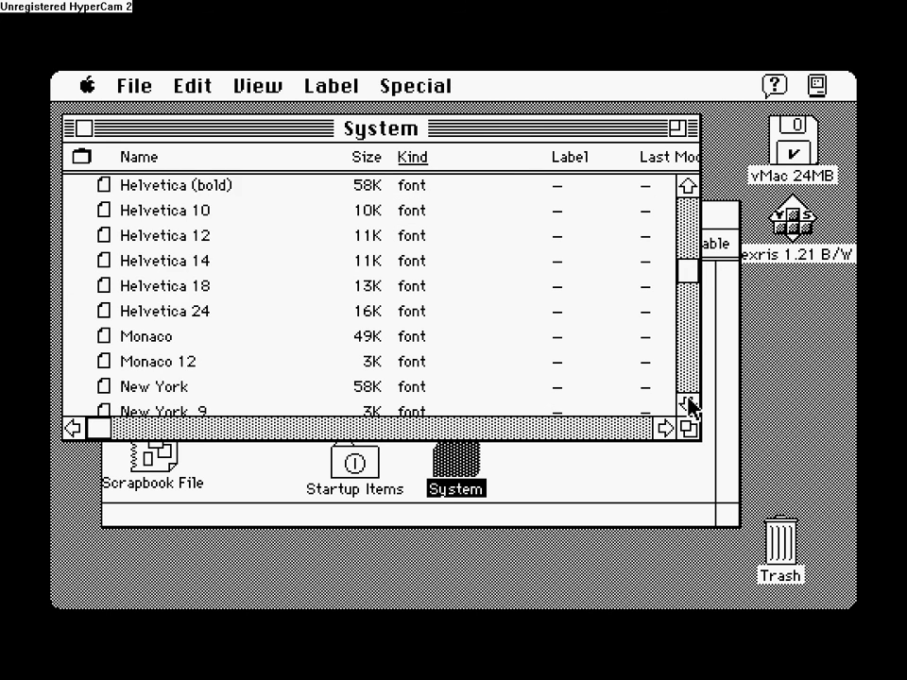
left_click_drag(688, 403, 688, 403)
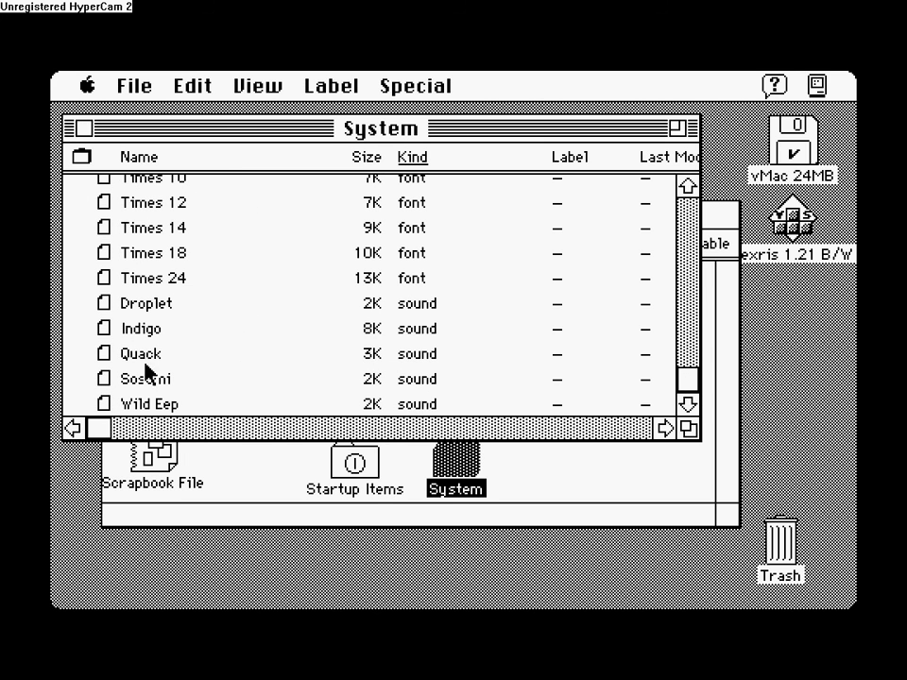
left_click(82, 128)
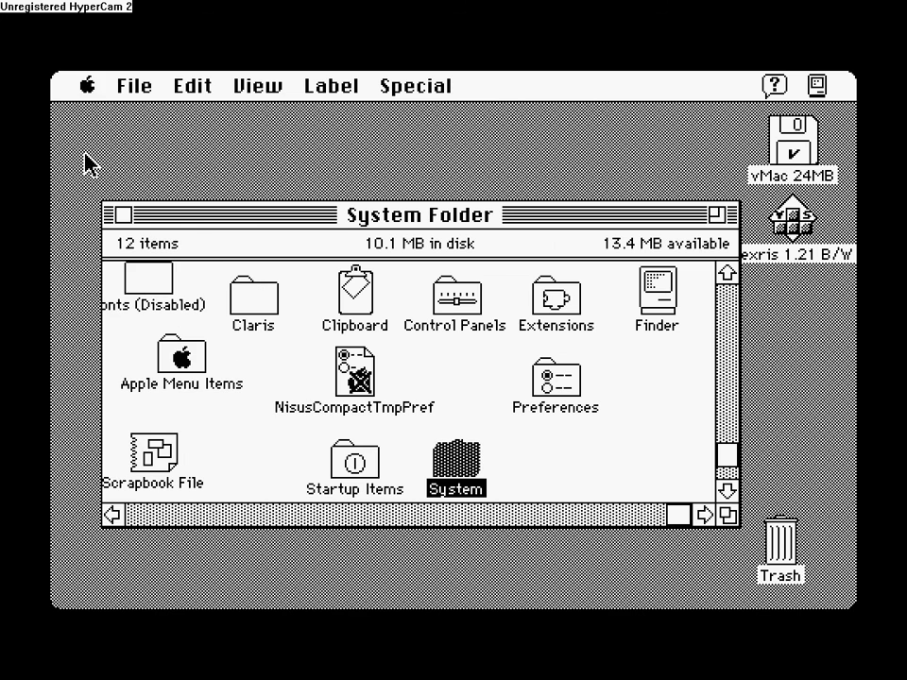
- Open and enlarge the Control Panels window, and view the Easy Access settings, closing them again
left_click_drag(90, 87, 216, 253)
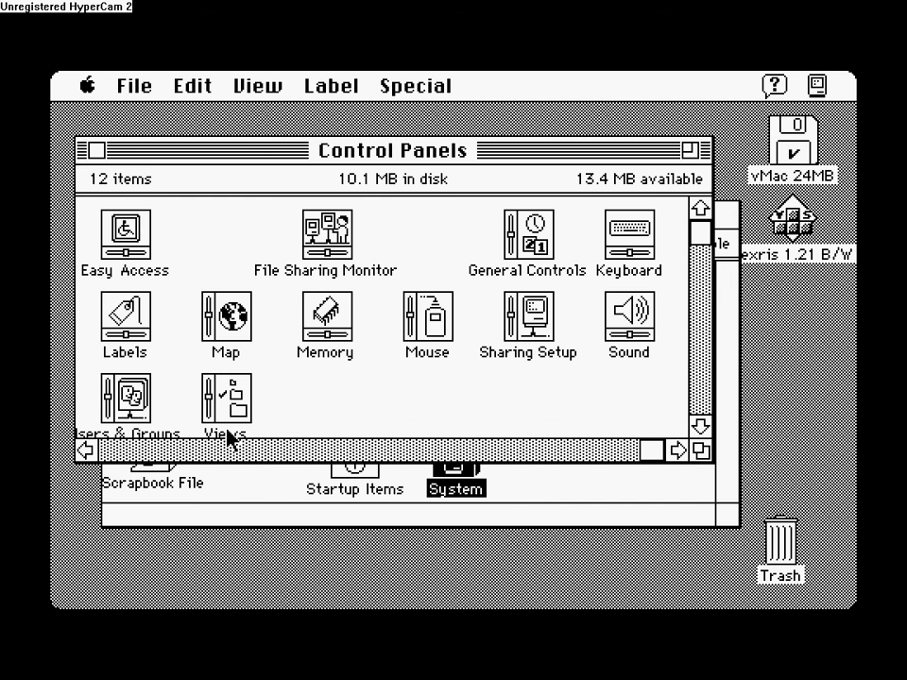
left_click_drag(703, 455, 733, 522)
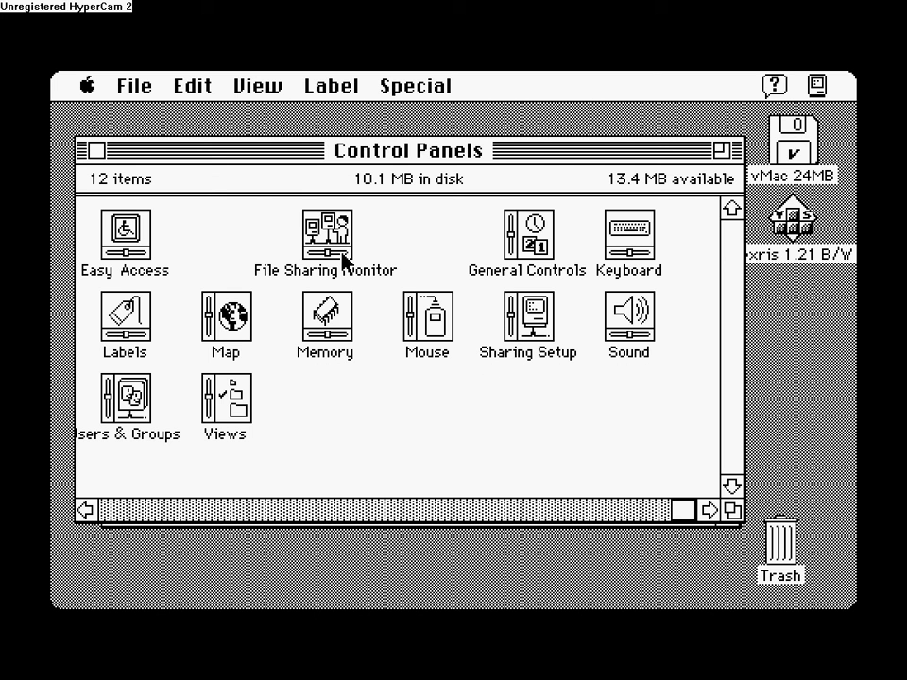
double_click(141, 246)
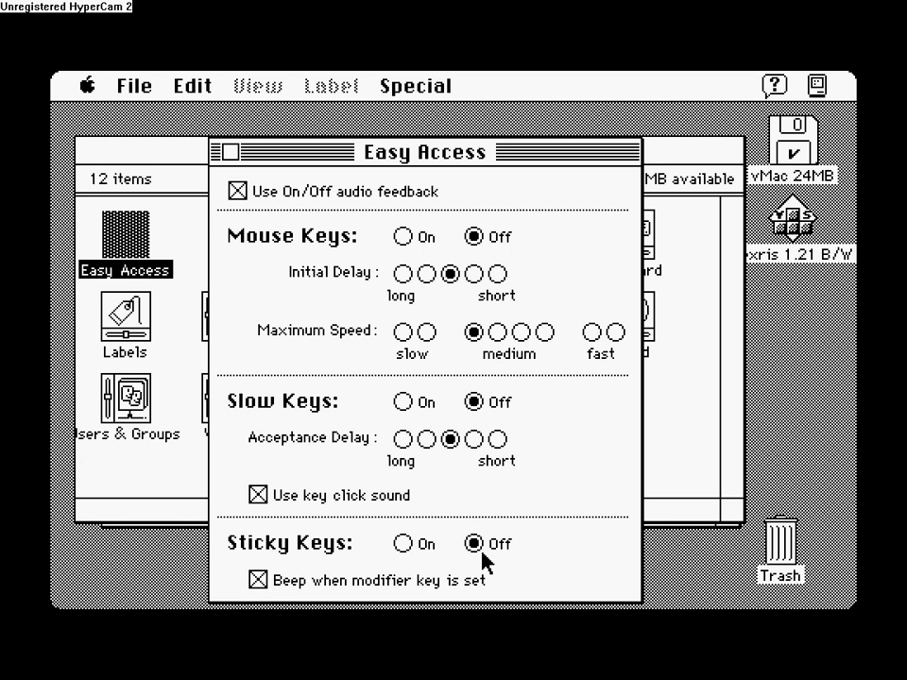
left_click(231, 153)
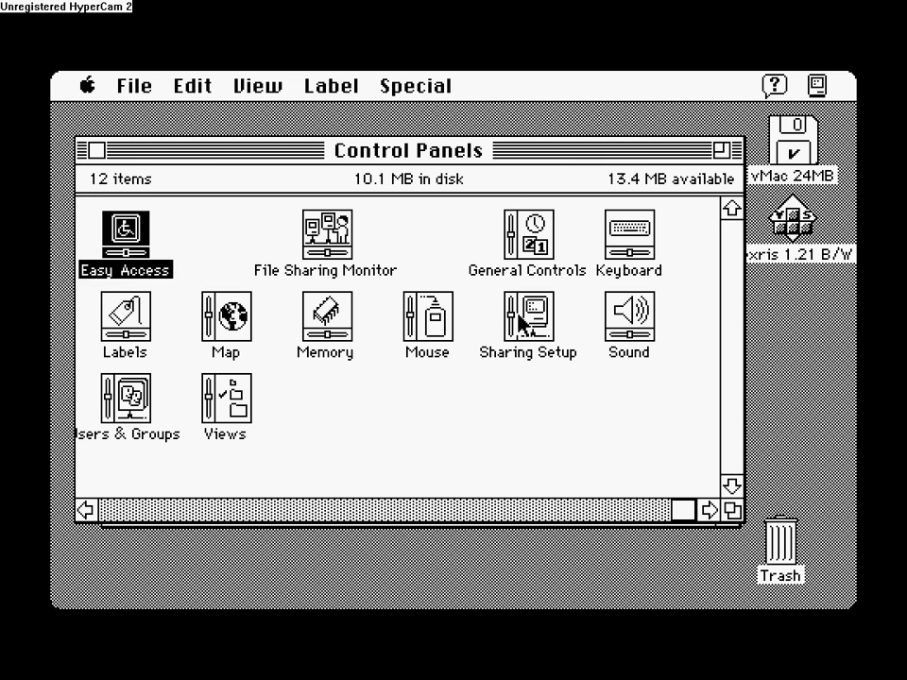
- View the General Controls, Sharing Setup and Views settings in turn, and close them along with the Control Panels and System Folder windows
double_click(528, 237)
left_click(232, 154)
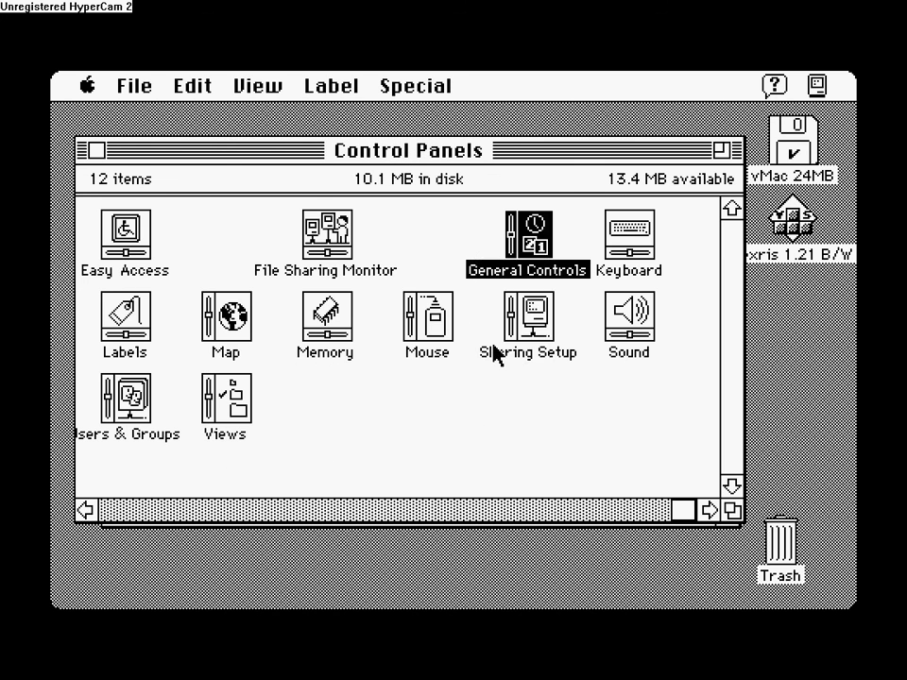
double_click(510, 321)
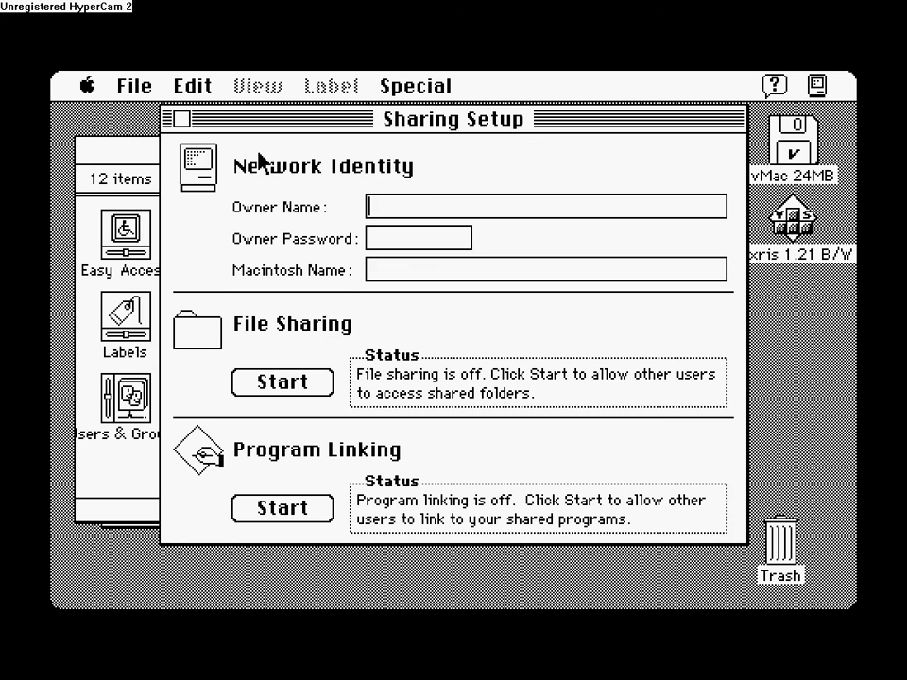
key("ctrl+w")
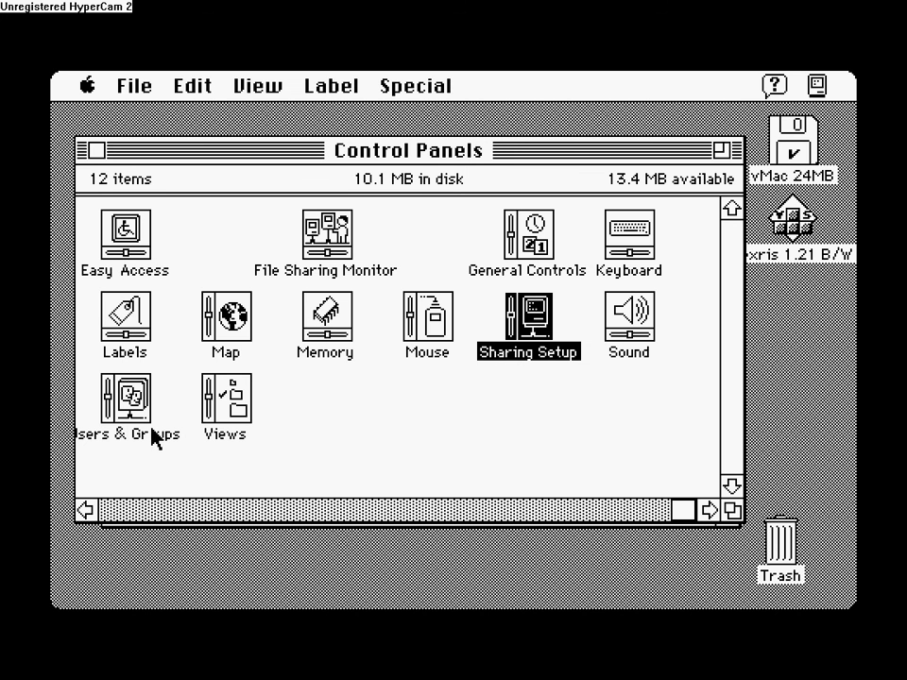
double_click(227, 406)
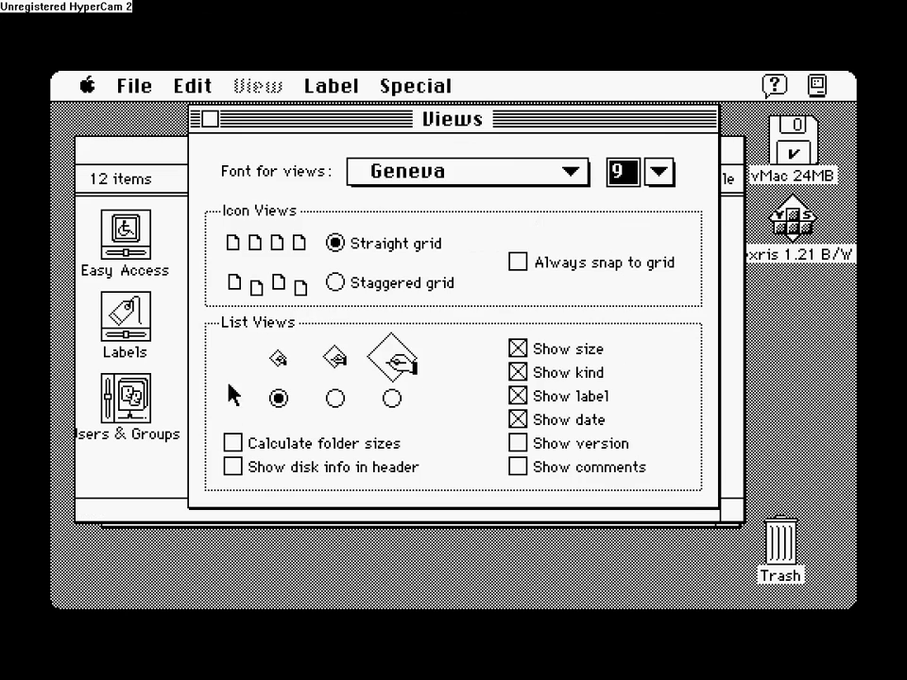
left_click(210, 119)
key("ctrl+w")
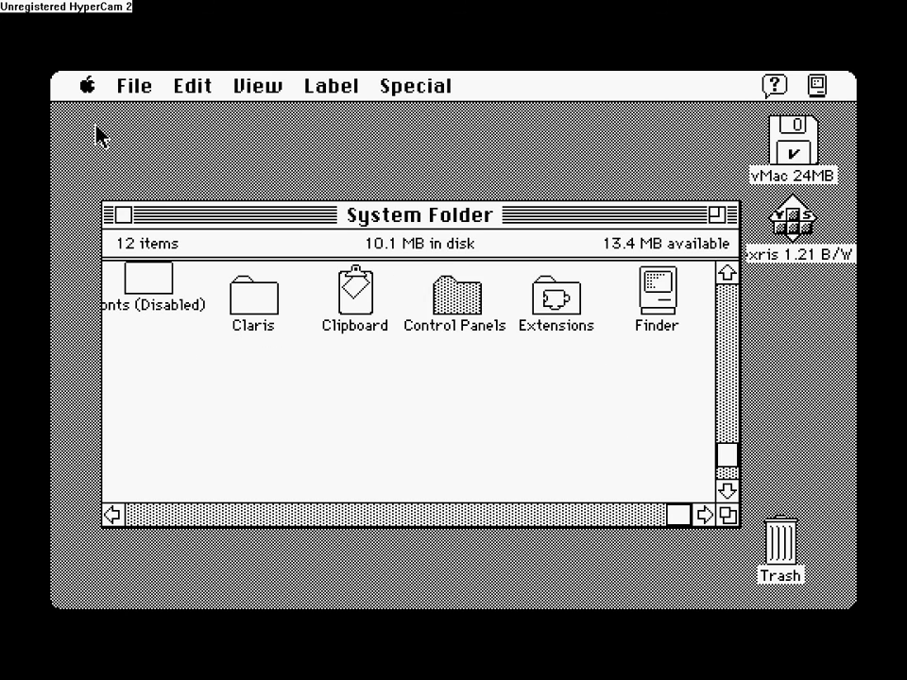
left_click(121, 216)
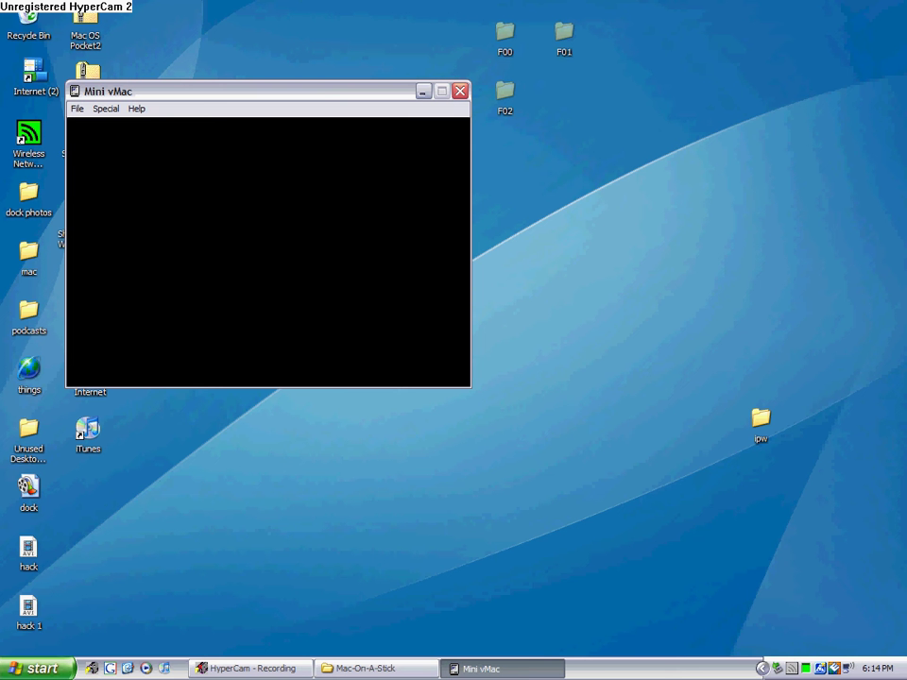
- Load the hfs24M.DSK disk image from the Mac-On-A-Stick folder into Mini vMac and briefly show the started desktop in full screen
left_click(400, 666)
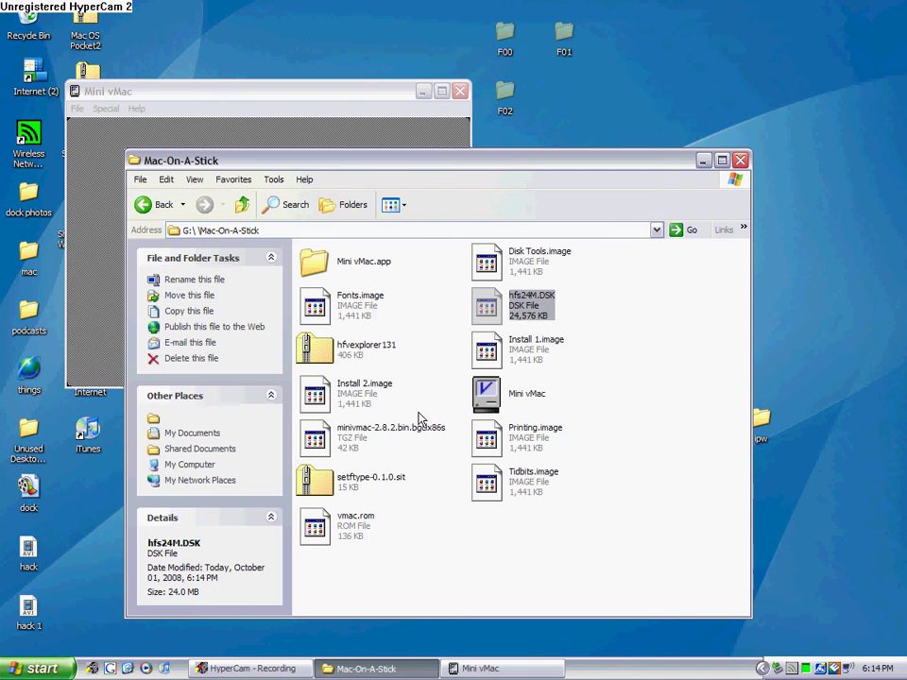
left_click_drag(498, 315, 89, 246)
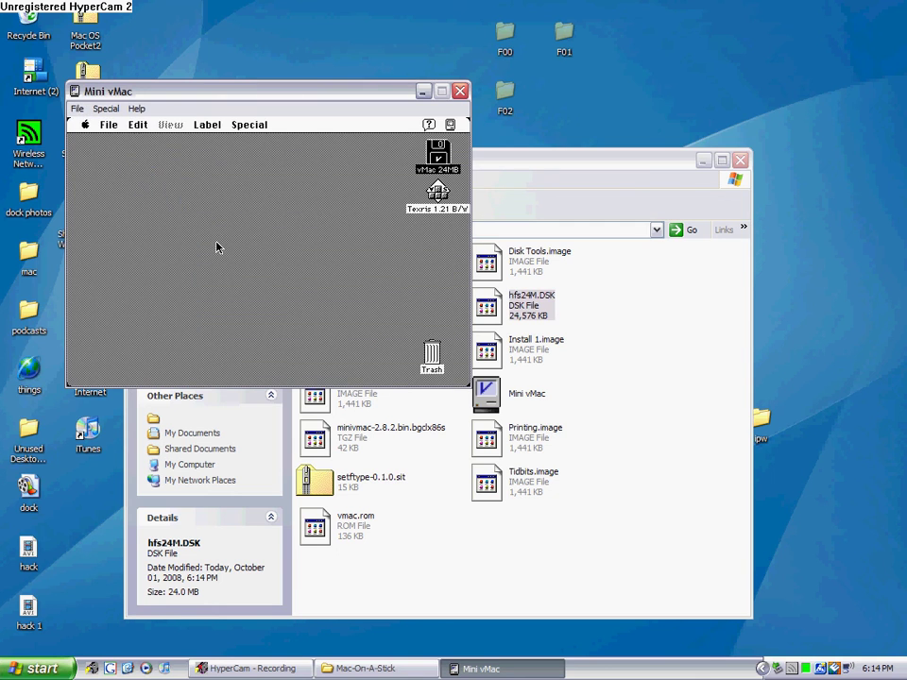
key("ctrl+f")
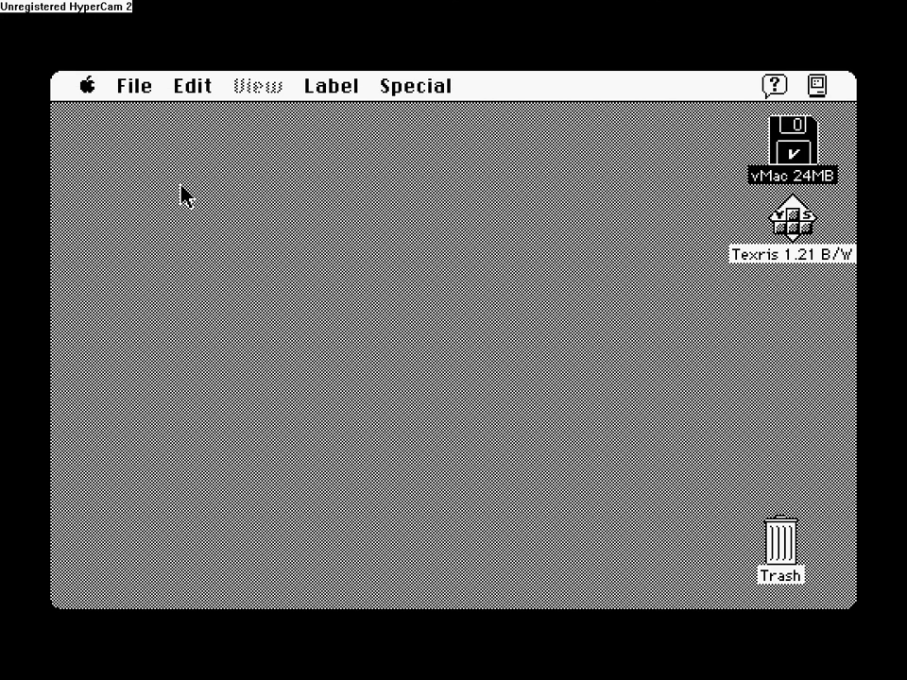
key("ctrl+f")
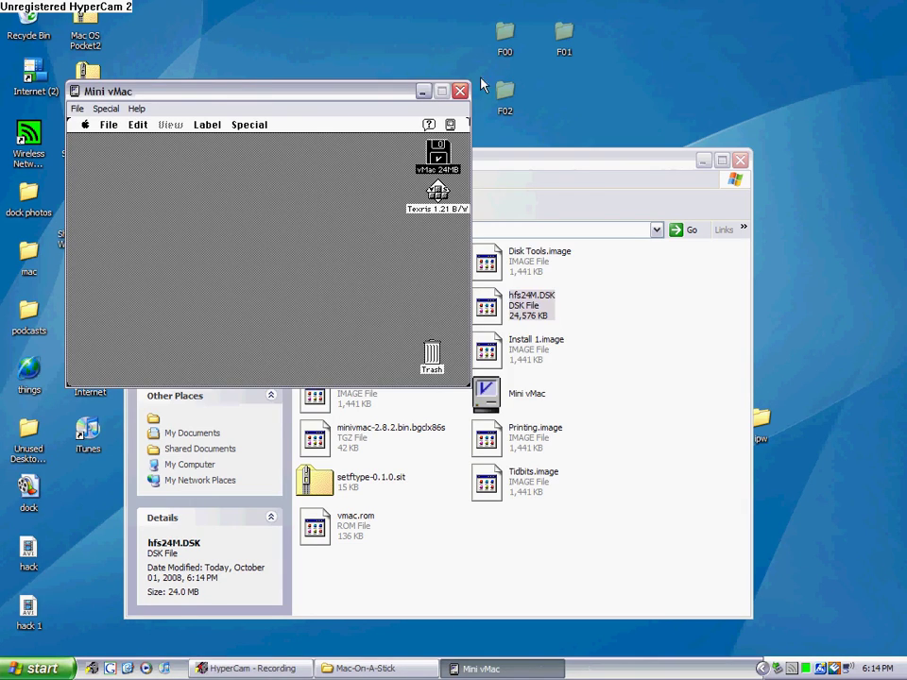
left_click(250, 667)
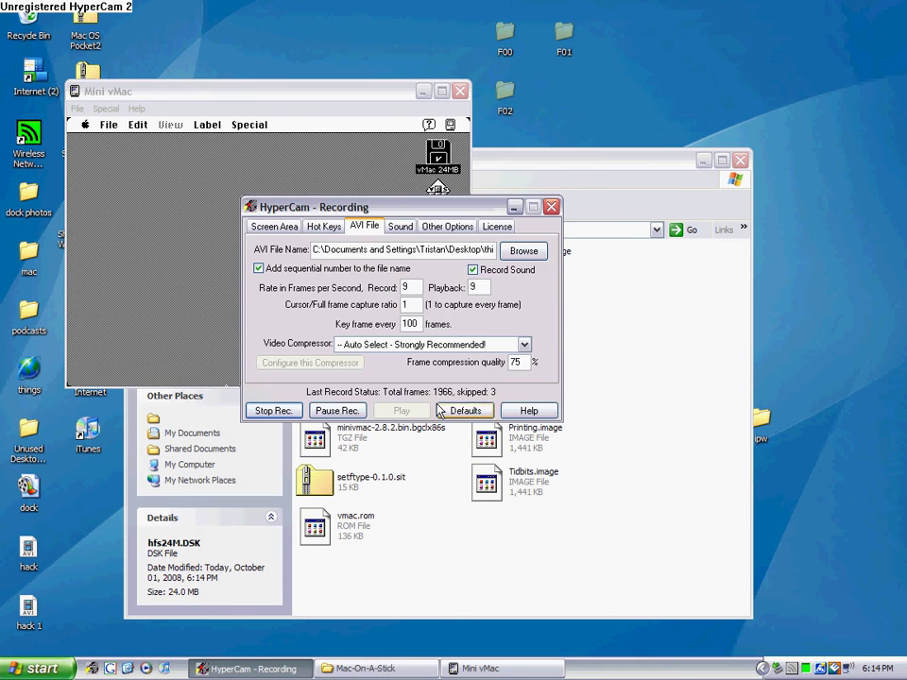